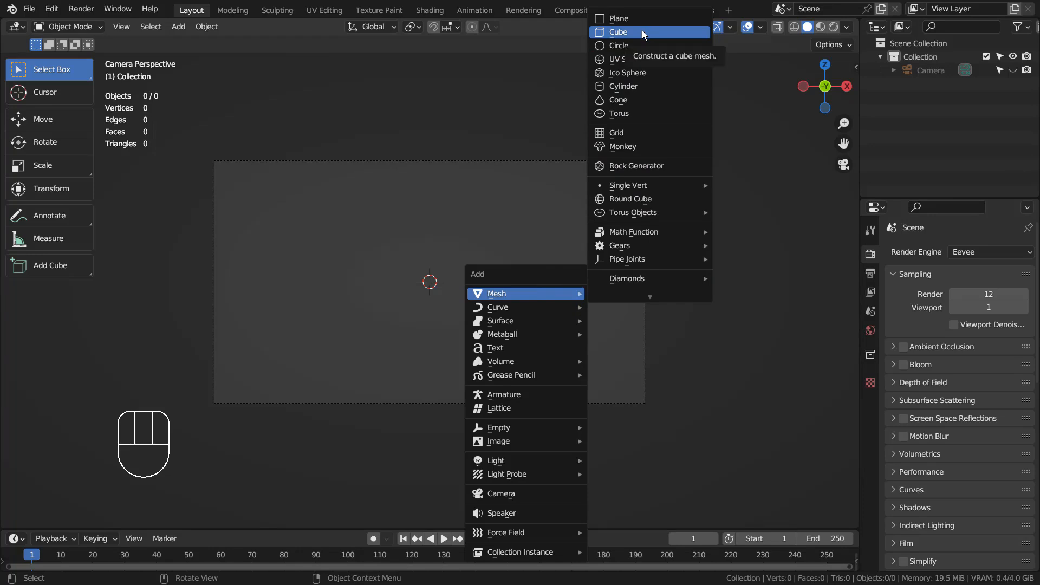
Add a cube with level 3 subdivision and slide a horizontal loop cut down near its base to flatten the bottom.
click(642, 32)
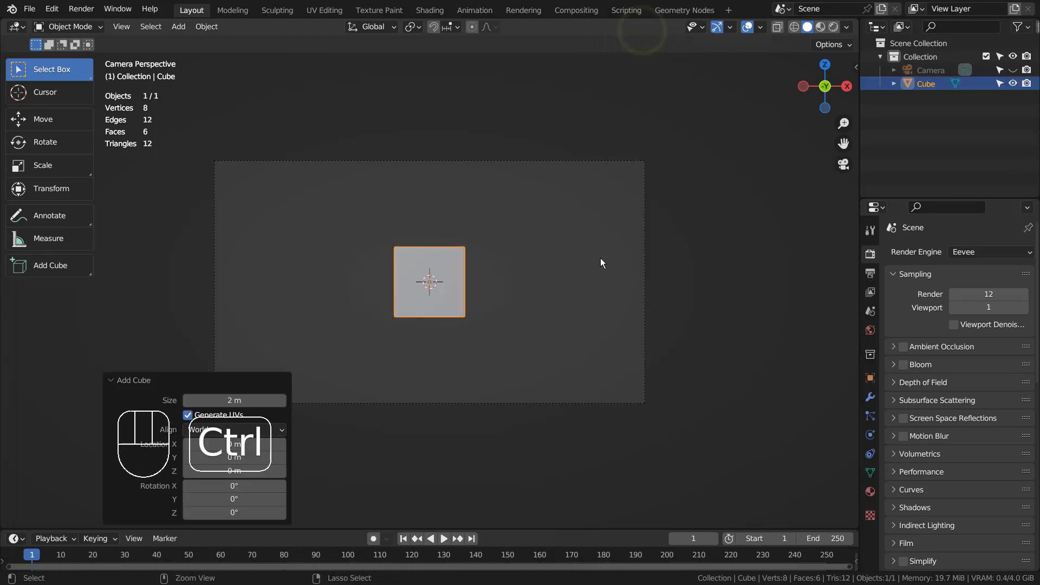
key(ctrl+3)
key(Tab)
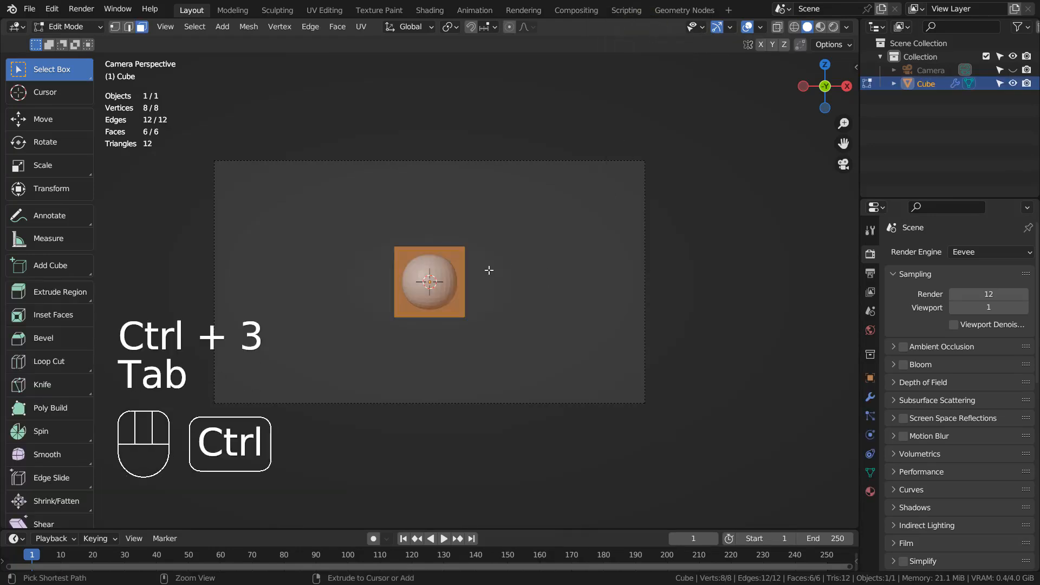
key(ctrl+r)
click(478, 270)
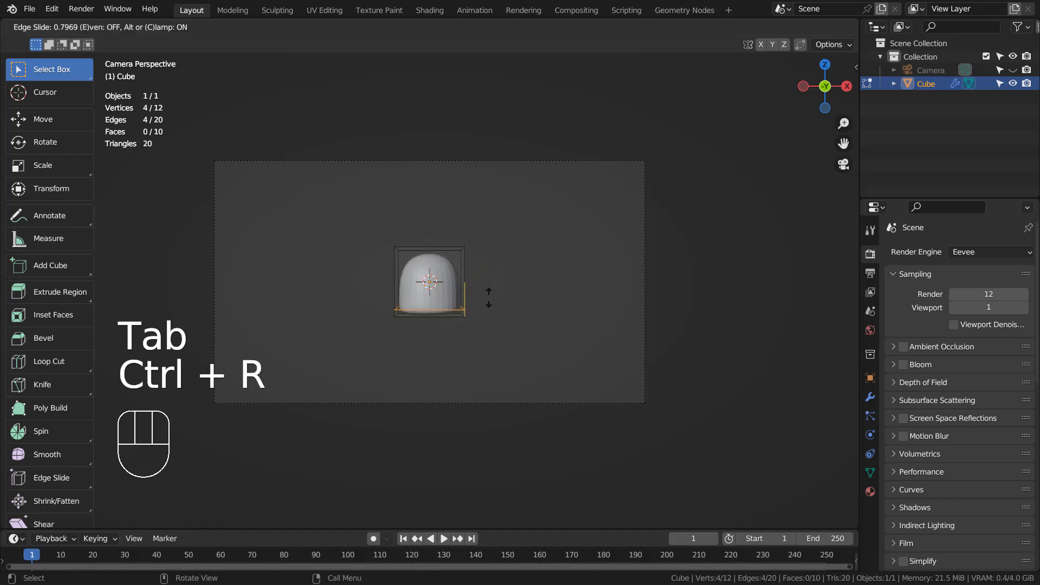
click(487, 298)
key(Tab)
Scale the rounded shape up uniformly to about 2.77 times its size.
key(s)
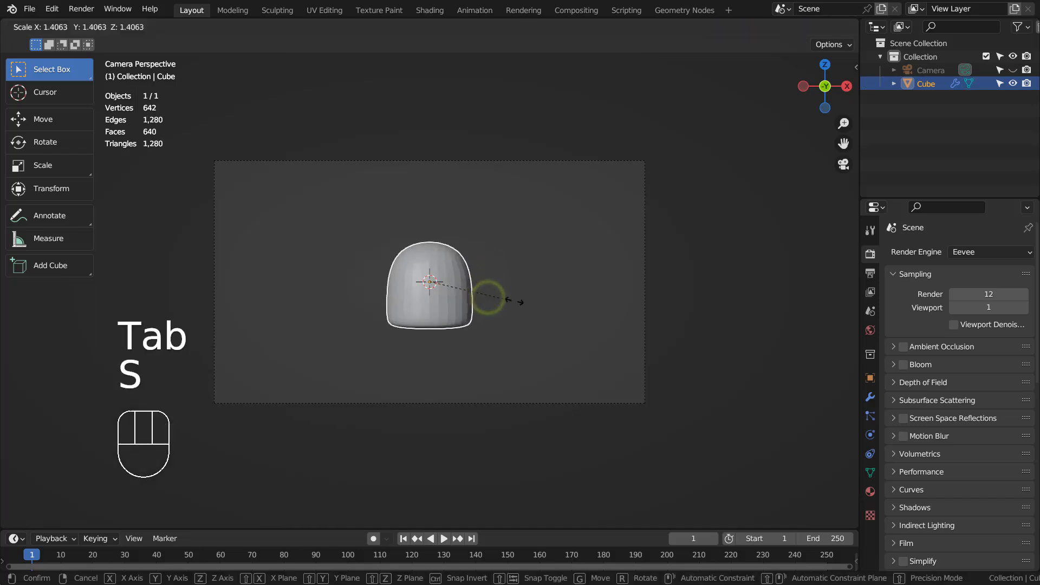
click(590, 310)
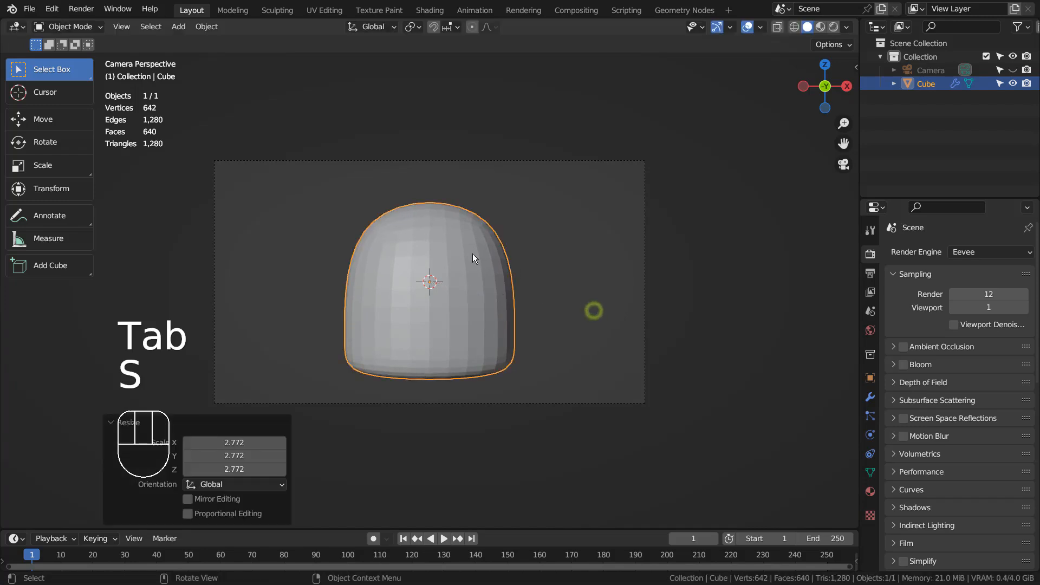
Shade the rounded shape smooth, deselect it, and render the camera view.
right_click(473, 254)
click(472, 253)
click(606, 279)
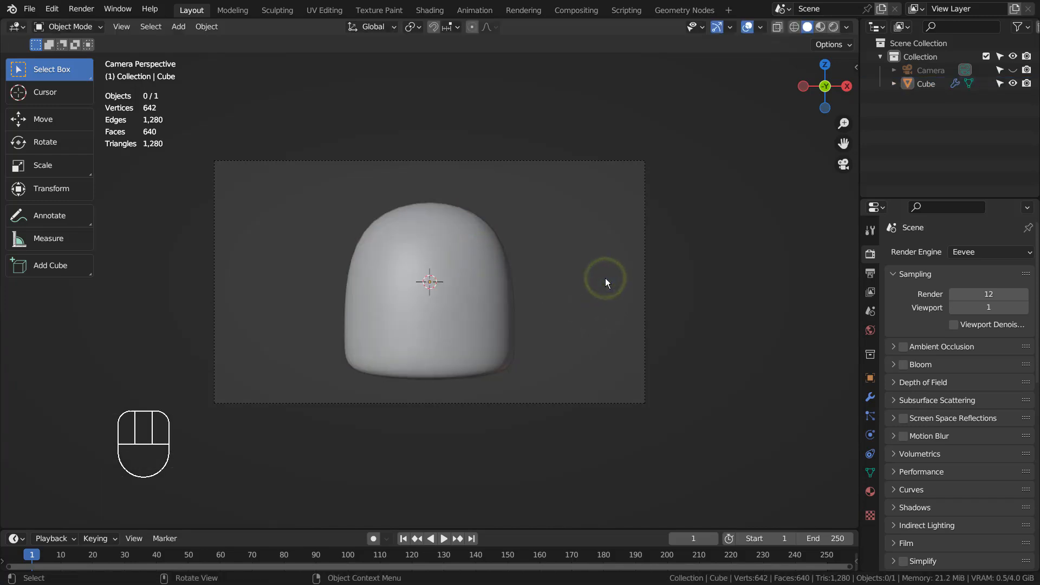
key(F12)
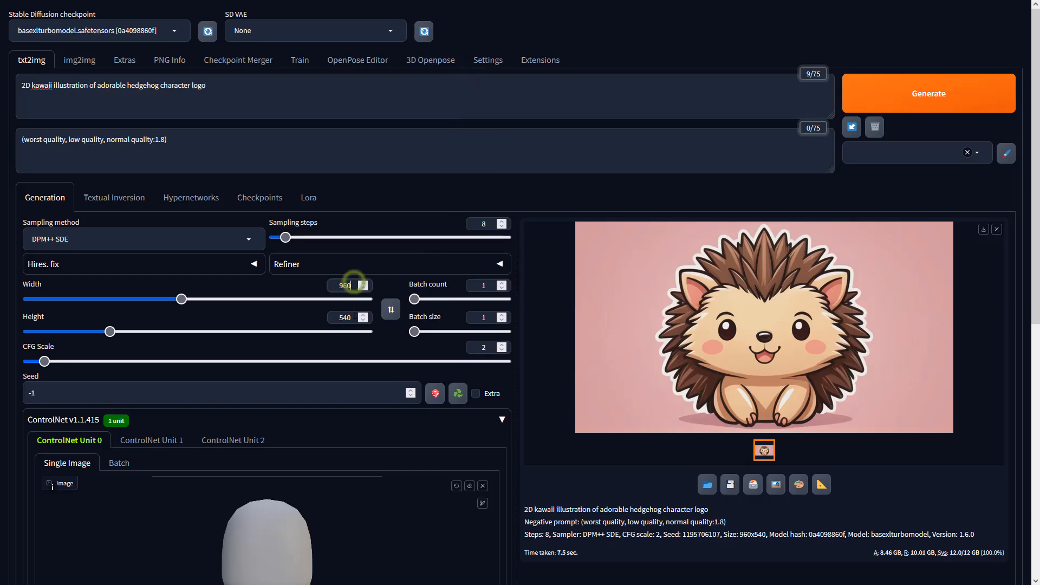
In the Stable Diffusion web UI, set ControlNet Unit 0 to Depth with preprocessor none and model sai_xl_depth_256lora.
scroll(590, 482, down, 6)
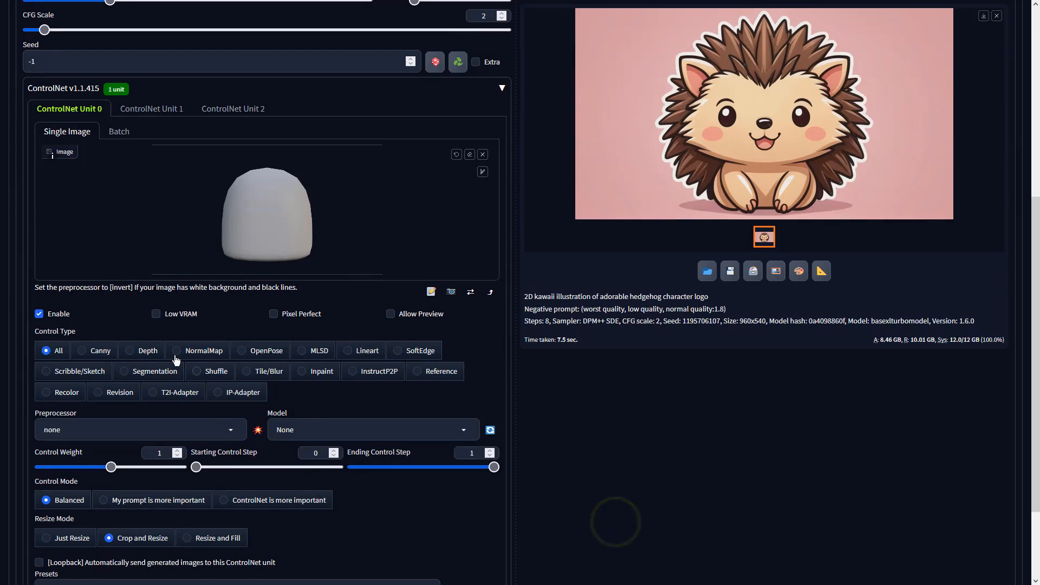
click(141, 350)
click(230, 430)
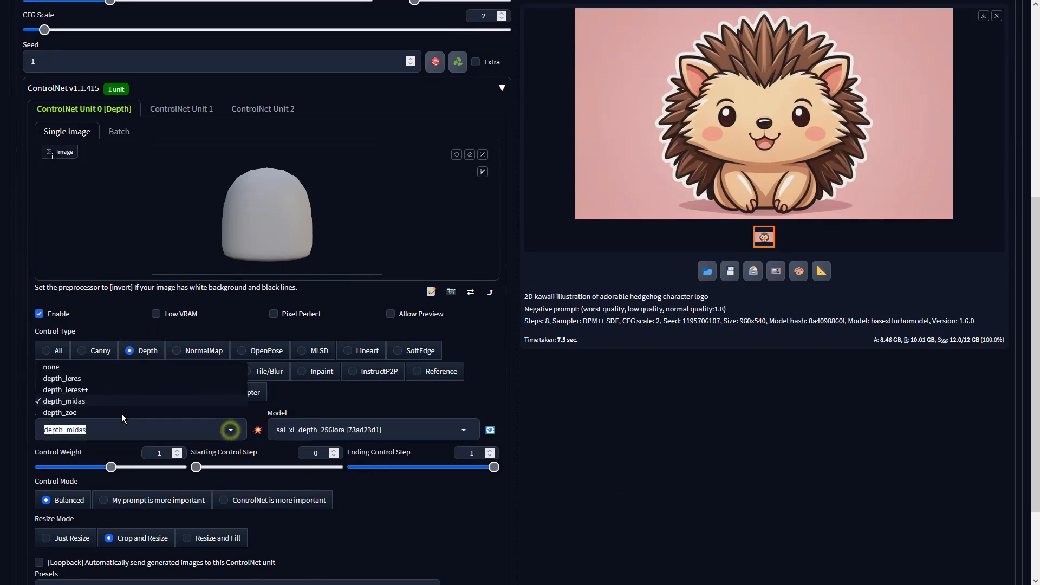
click(47, 368)
click(386, 430)
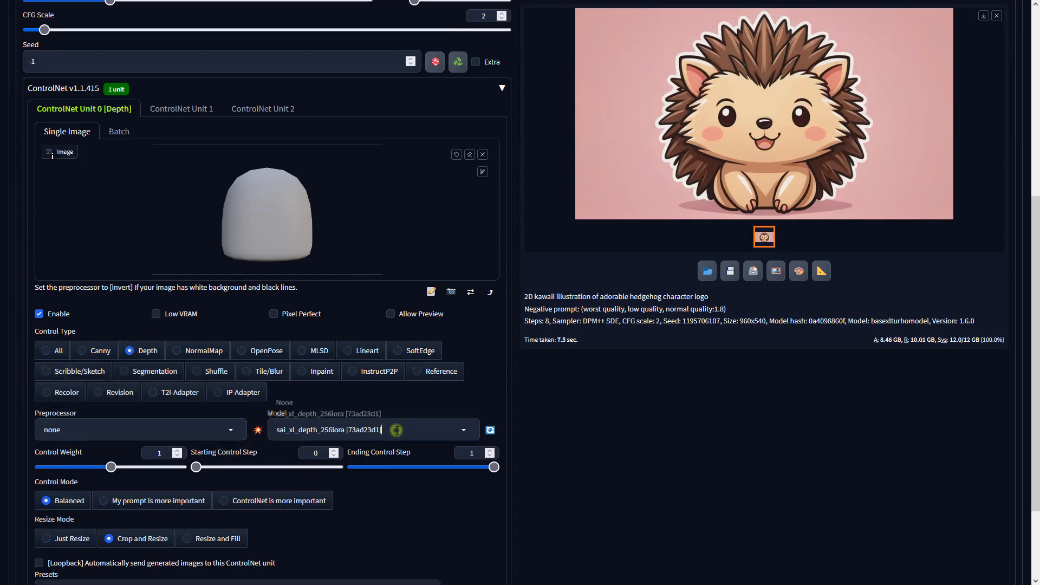
Generate the 960x540 kawaii hedgehog image from the prompt and inspect the result at full size.
scroll(706, 312, up, 6)
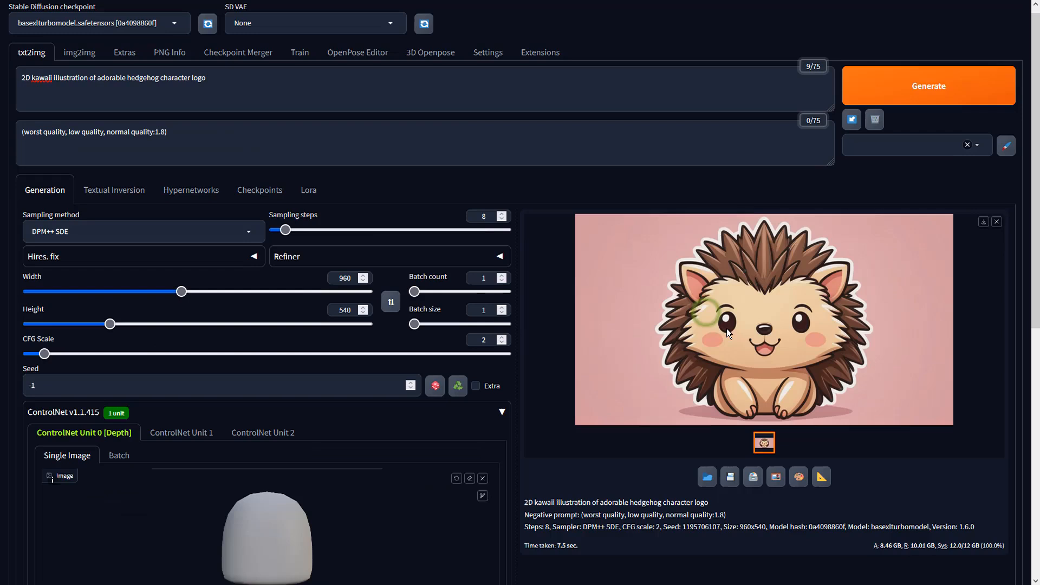
click(956, 91)
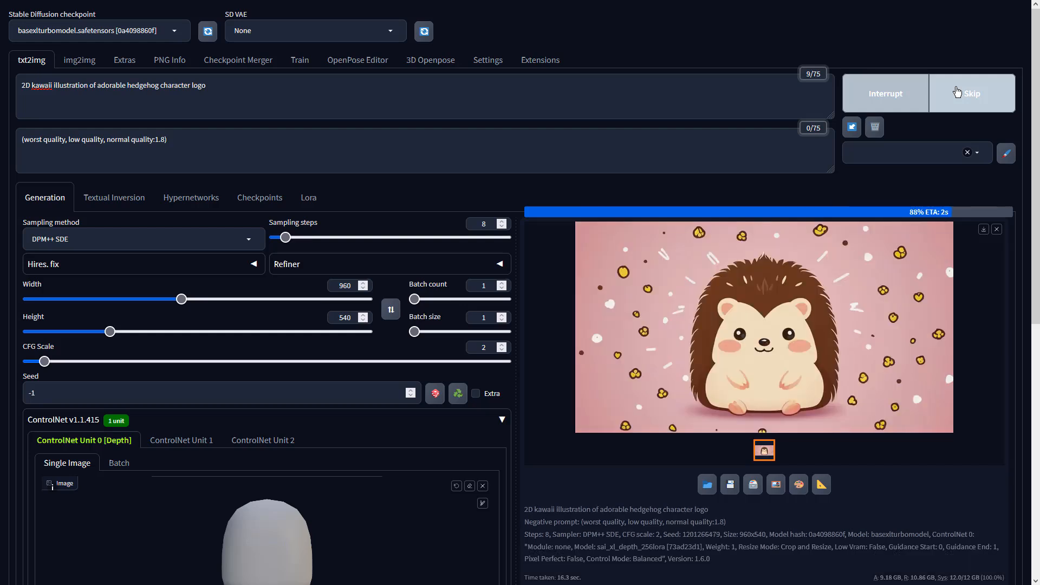
click(881, 271)
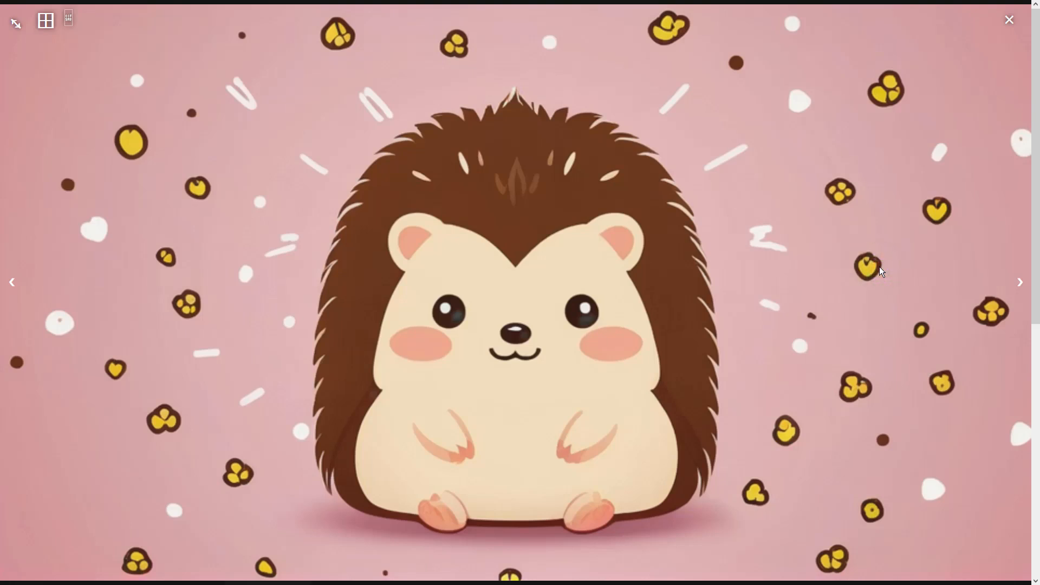
click(880, 268)
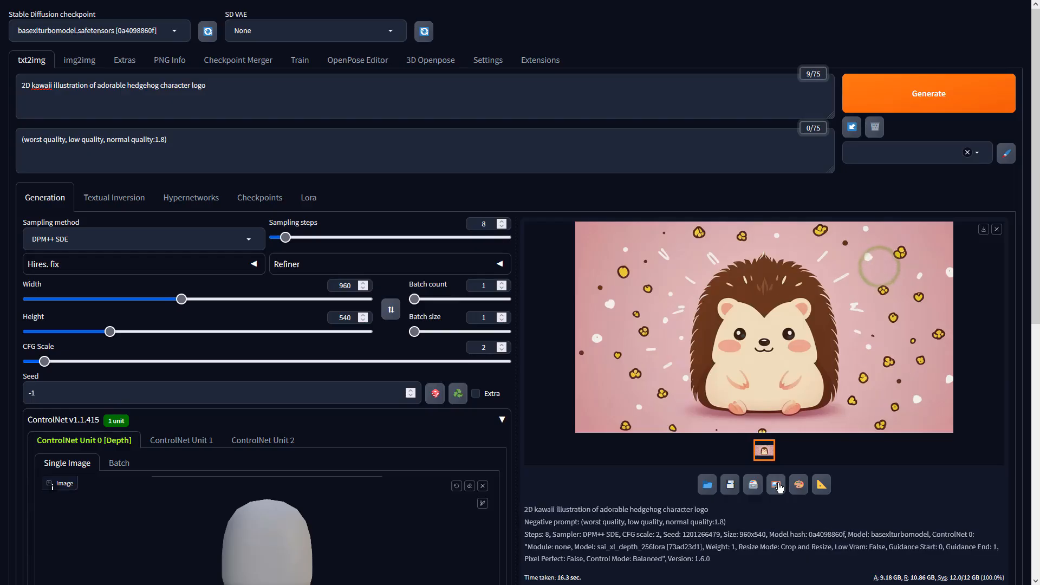
Send the generated hedgehog to img2img and set the batch count to 4.
click(778, 479)
scroll(407, 364, down, 6)
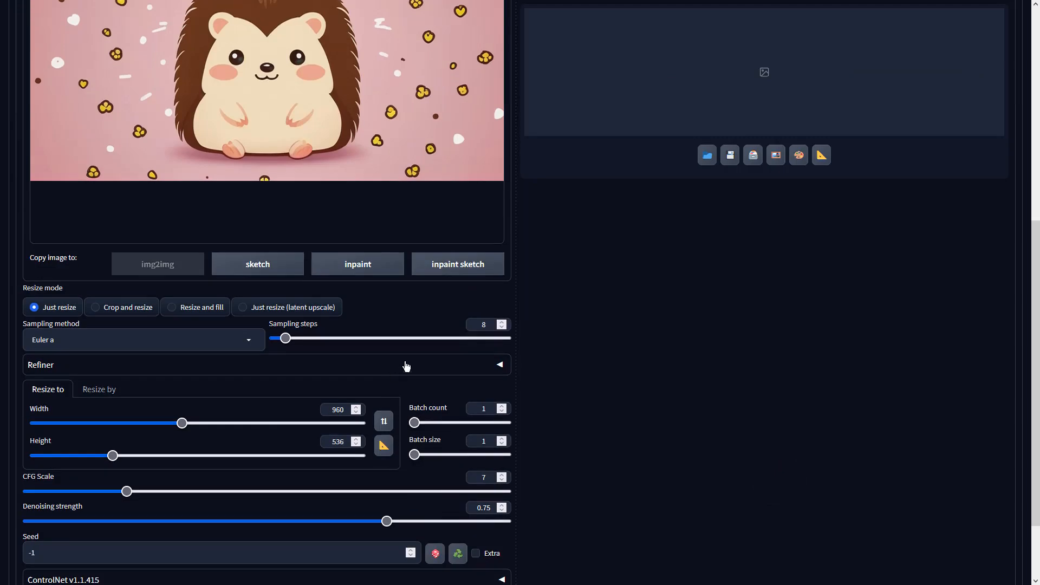
double_click(484, 408)
text(4)
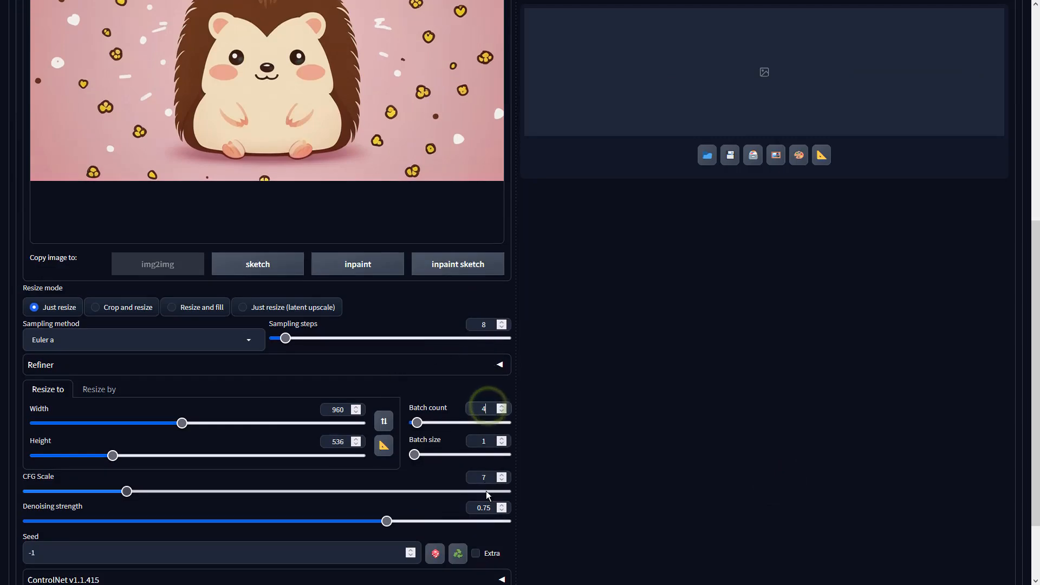
Set the img2img CFG scale to 2 and the sampling method to DPM++ SDE.
click(488, 476)
key(BackSpace)
text(2)
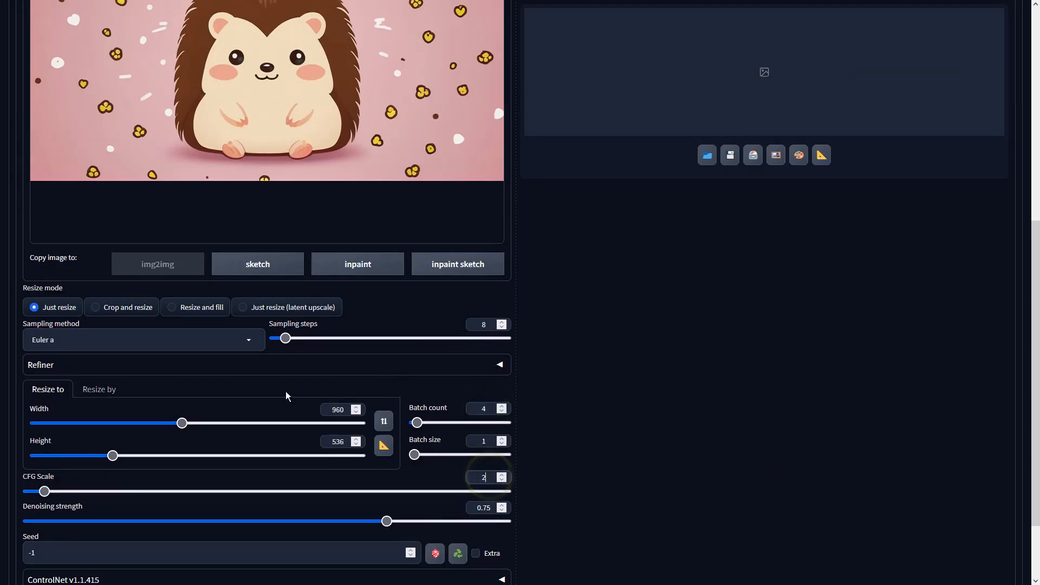
click(190, 340)
click(65, 129)
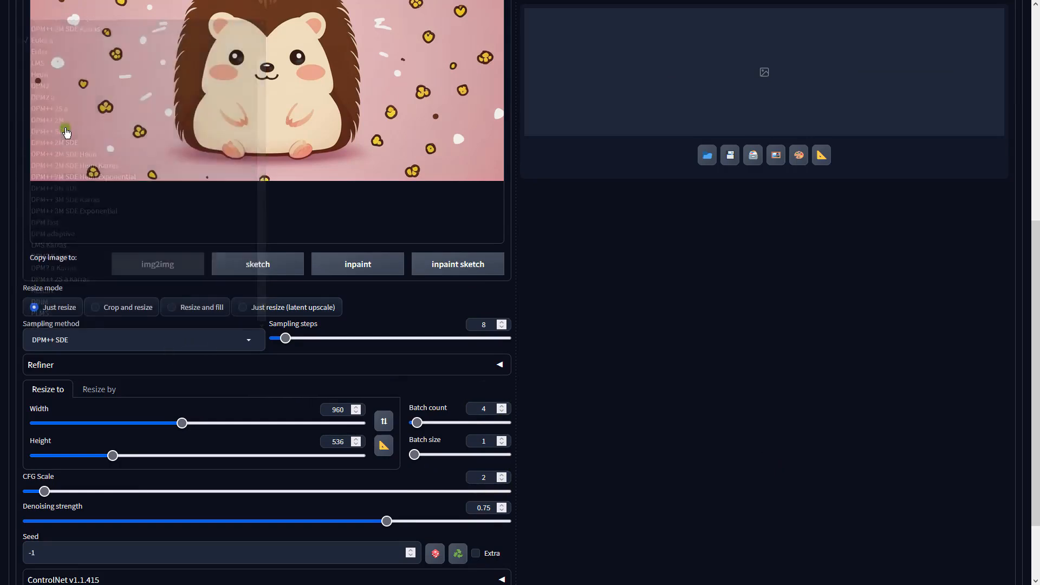
Generate the batch of img2img hedgehog variations.
scroll(697, 371, up, 7)
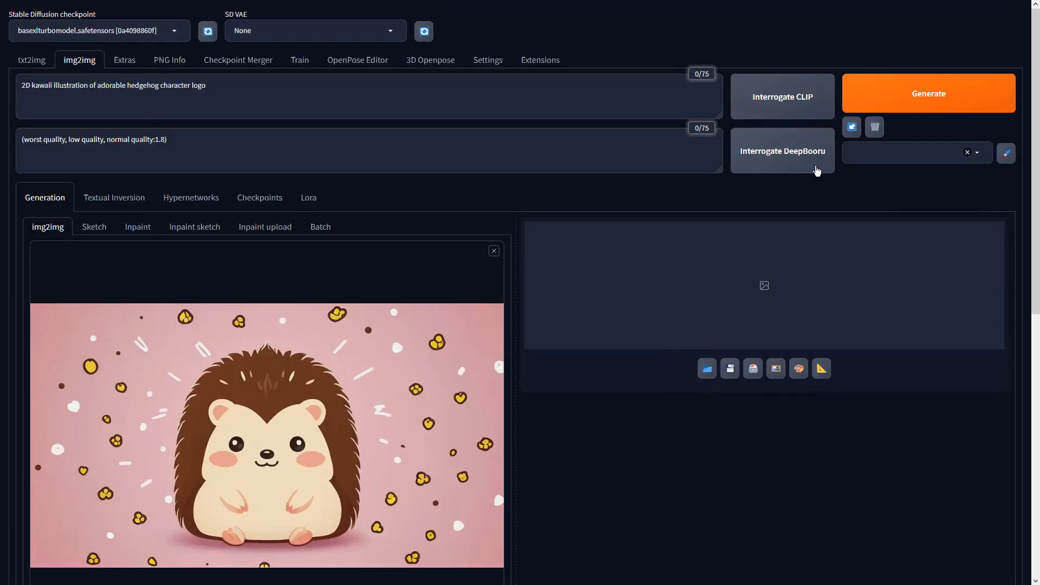
click(857, 106)
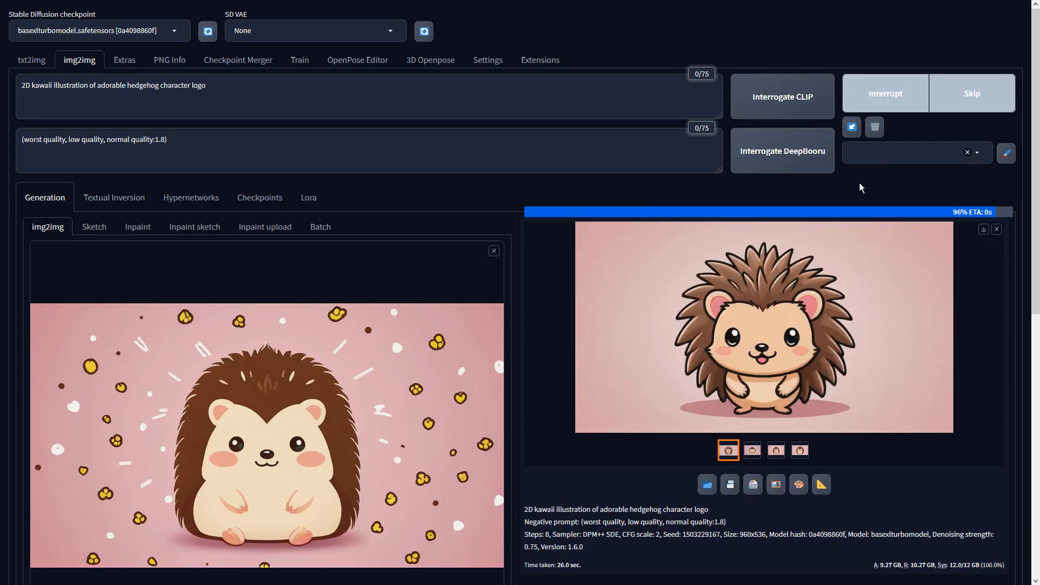
Compare the generated hedgehog variations at full size and settle on the third one.
click(860, 269)
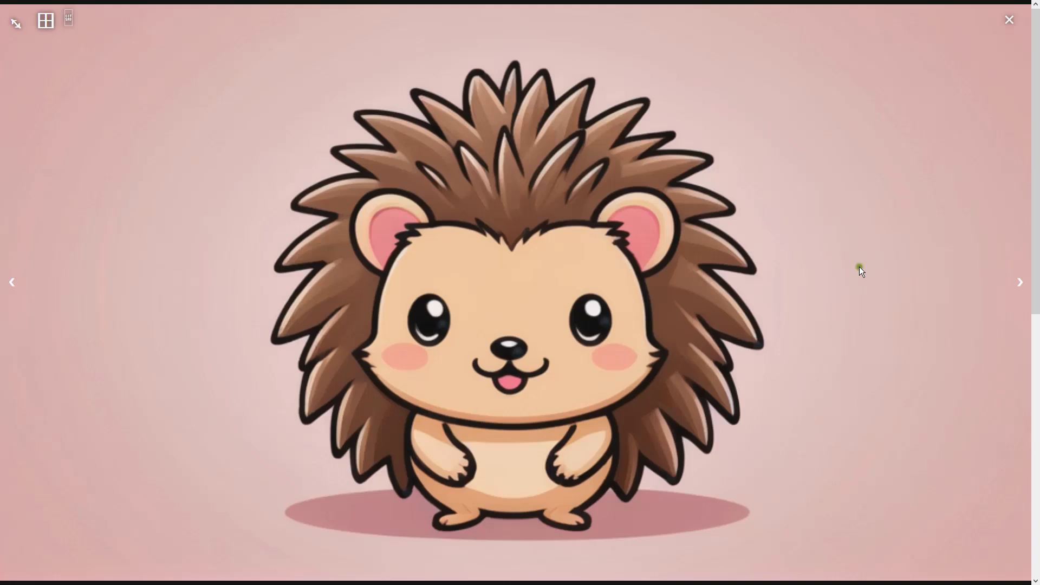
click(1020, 282)
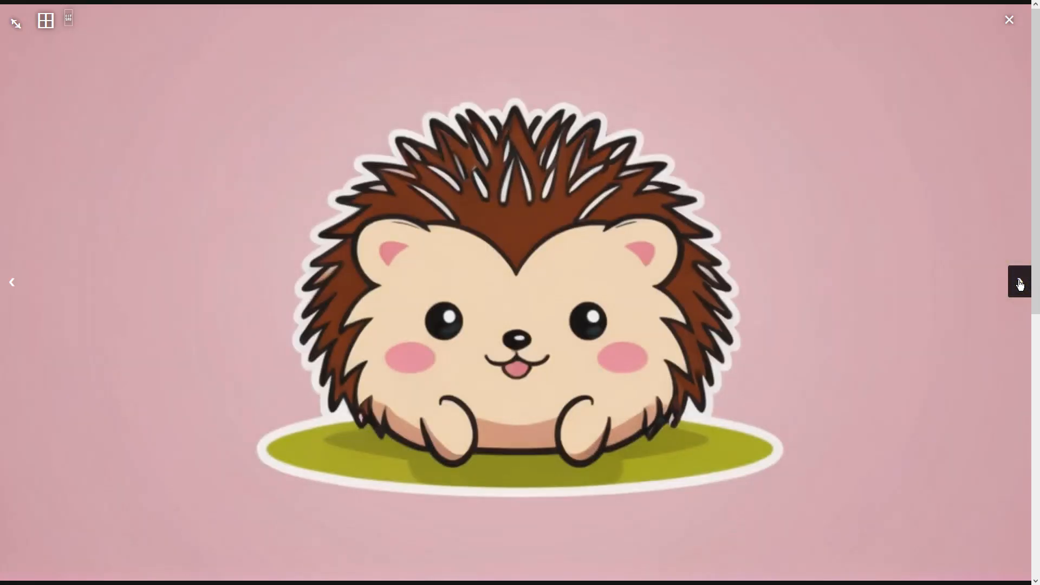
click(1020, 283)
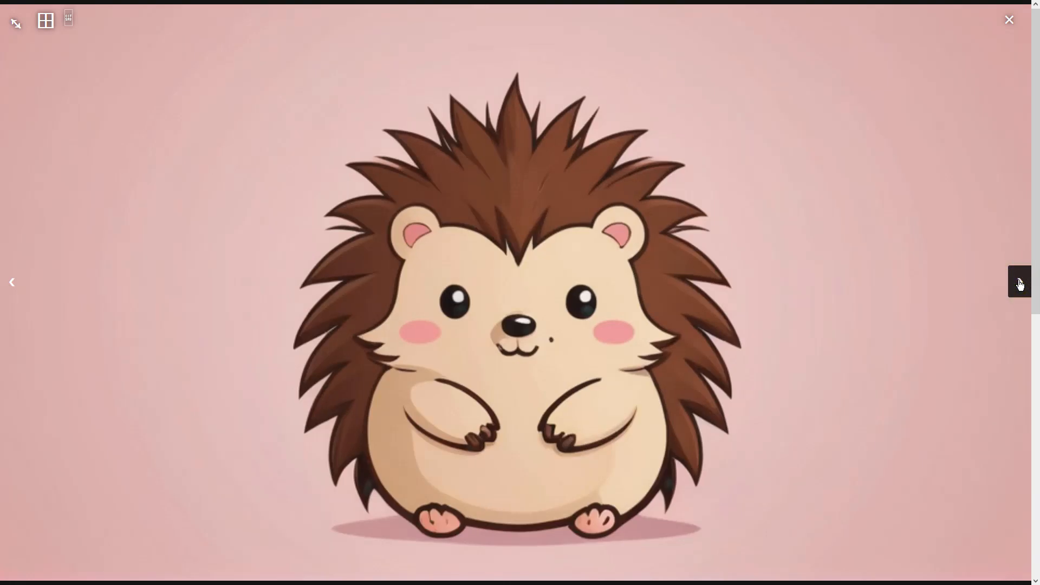
click(1020, 282)
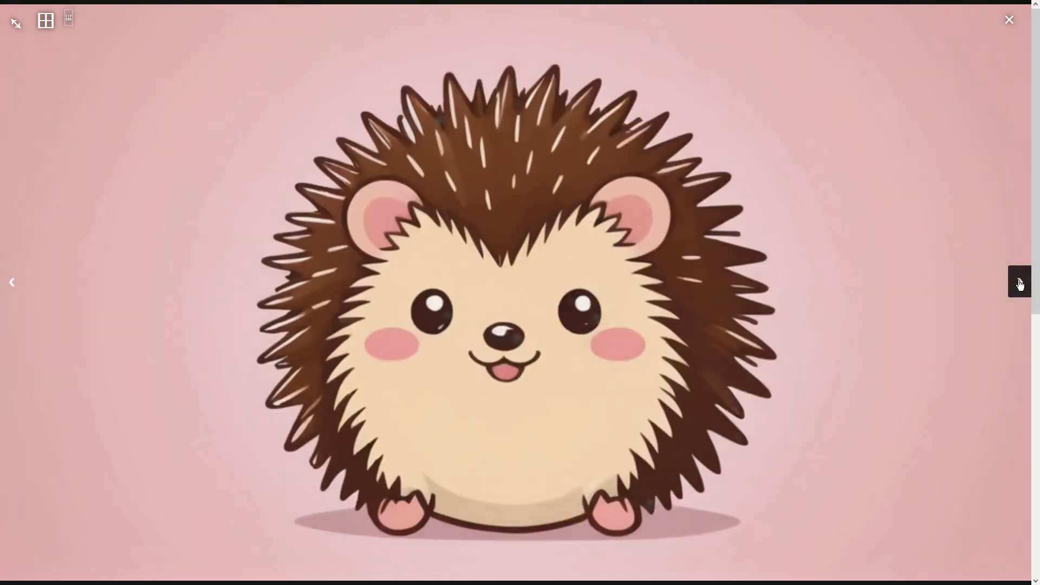
click(1020, 282)
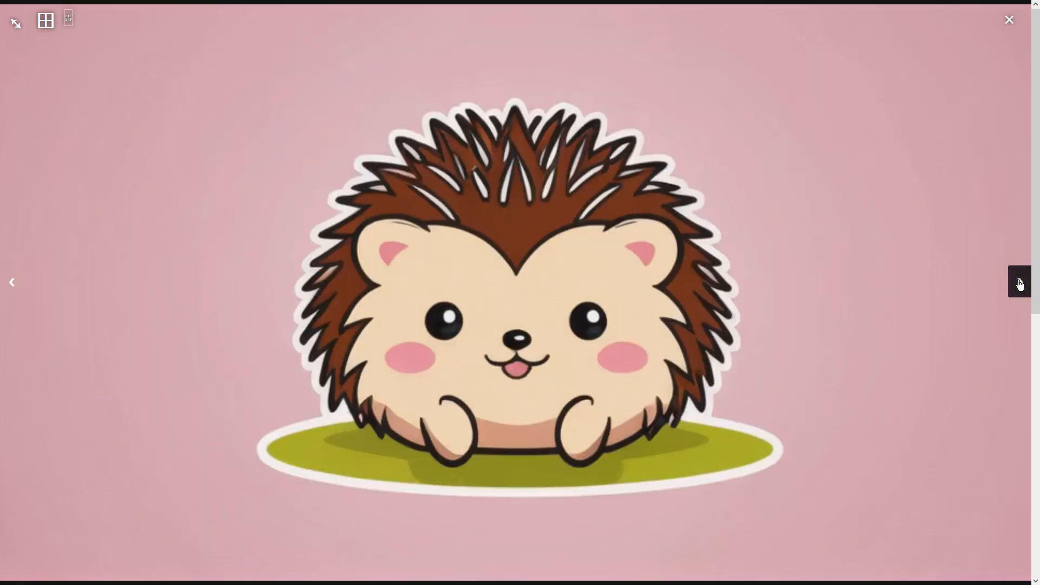
click(1019, 282)
click(1020, 282)
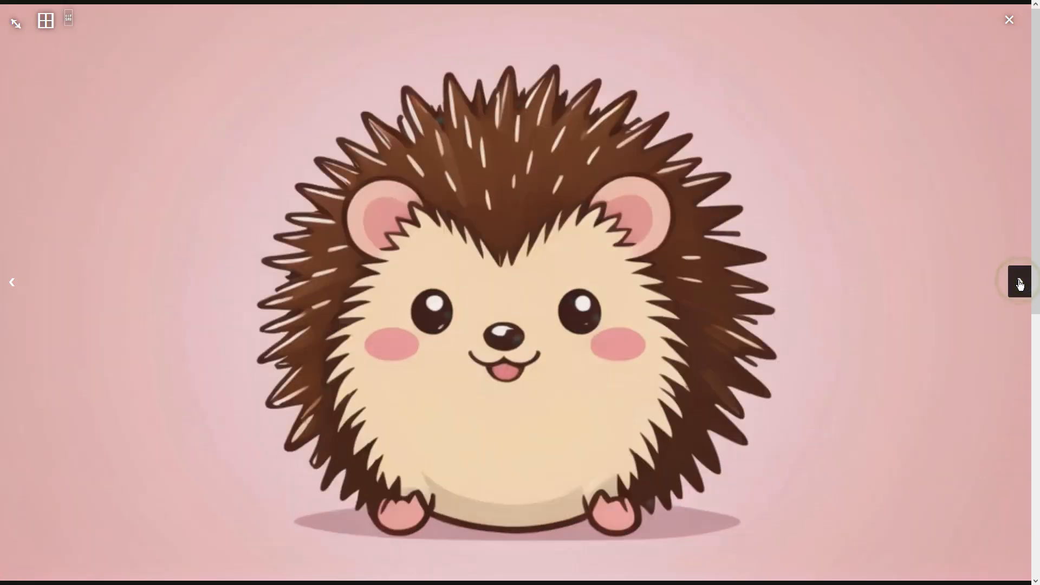
click(1019, 282)
click(1019, 282)
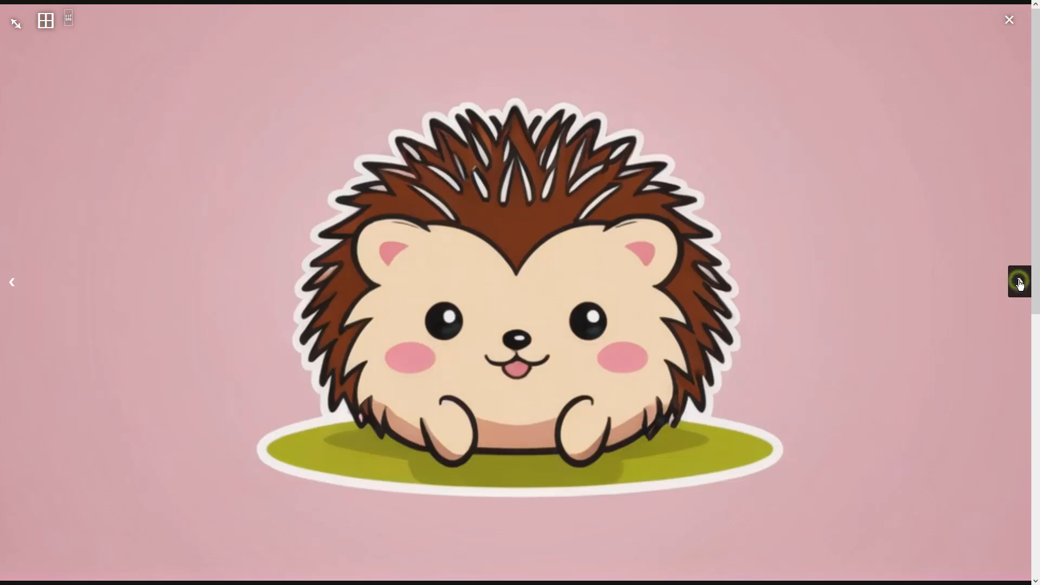
click(1019, 283)
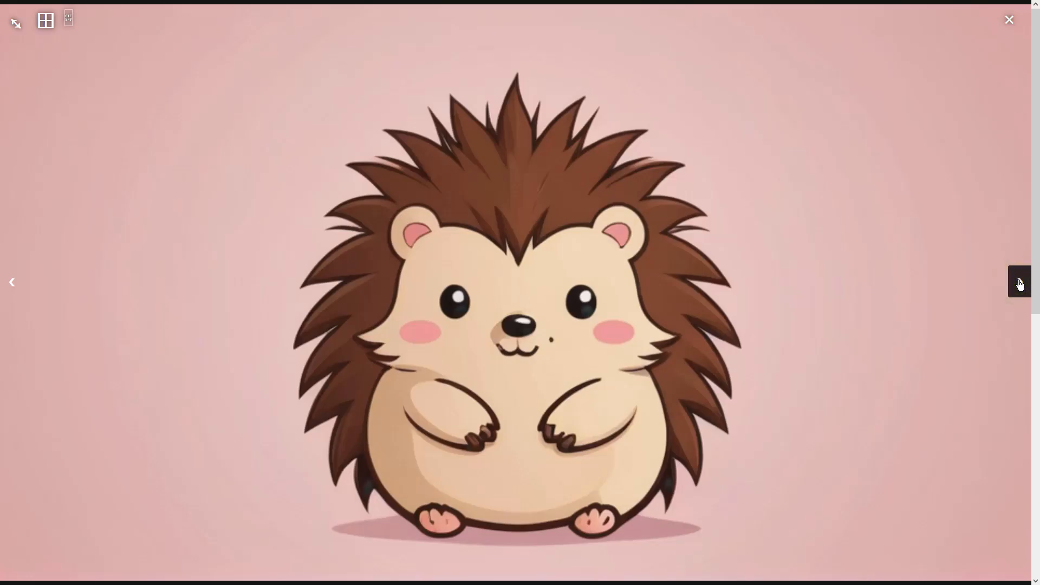
click(1019, 282)
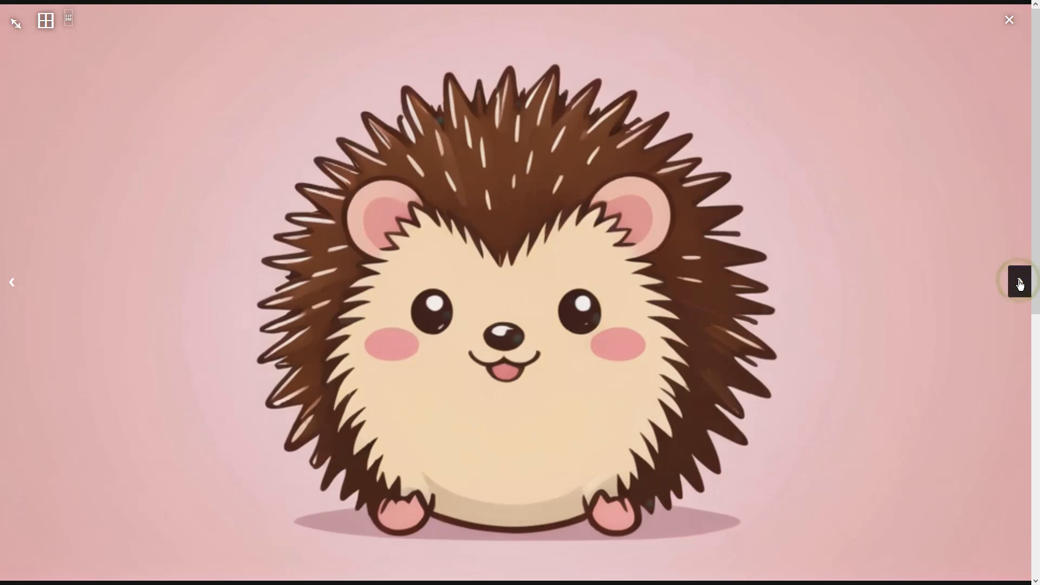
click(12, 282)
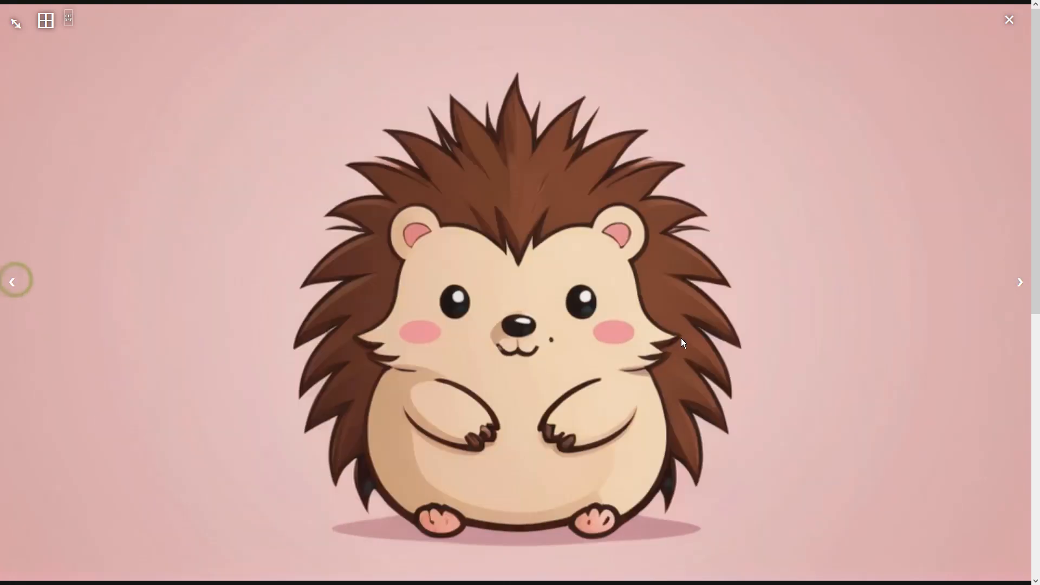
click(836, 343)
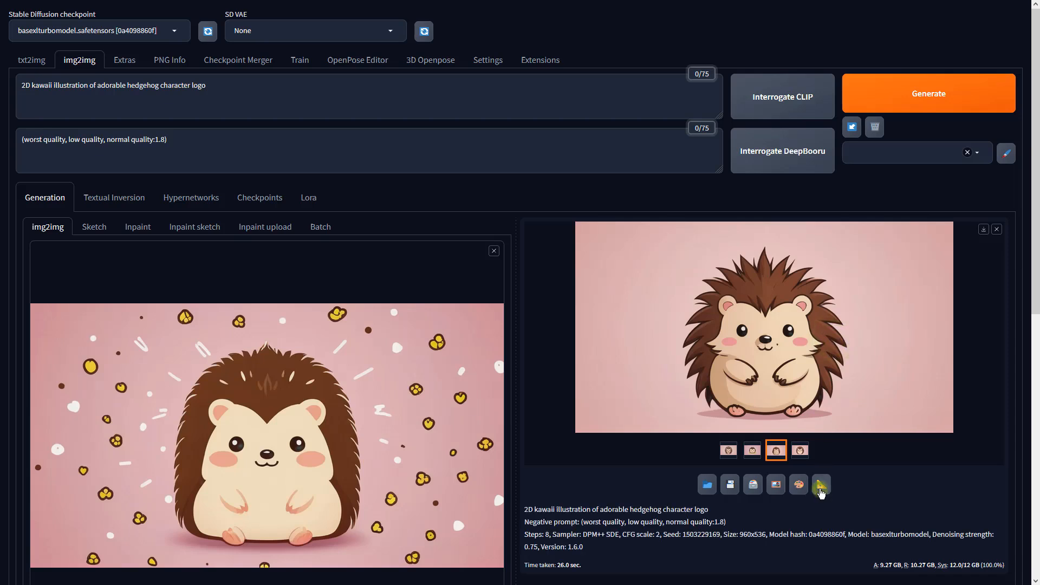
Send the chosen hedgehog to Extras, with resize set to 1 and Upscaler 1 set to 4x-UltraSharp.
click(821, 485)
click(487, 290)
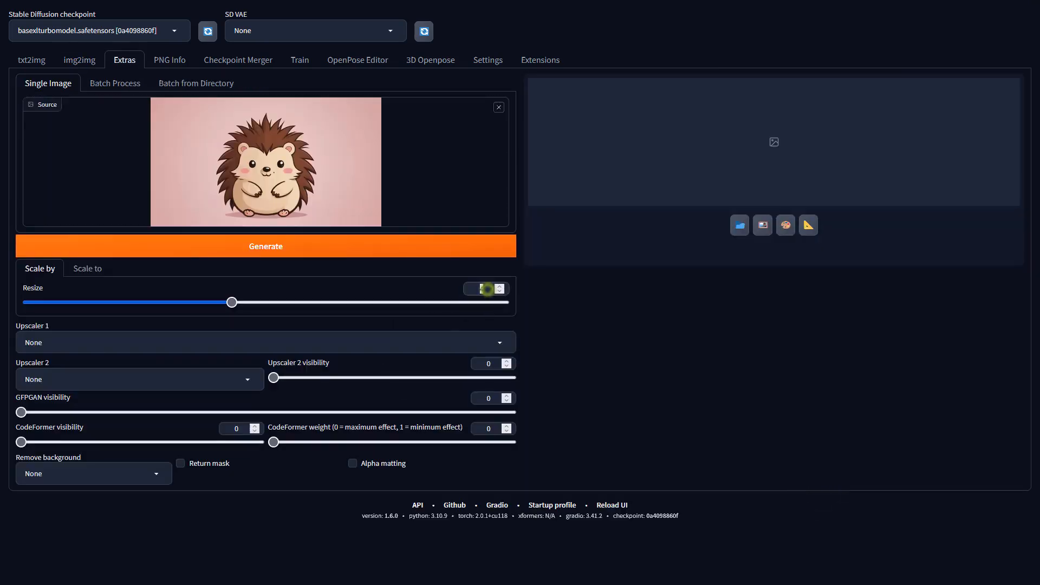
key(BackSpace)
text(1)
click(462, 341)
click(93, 257)
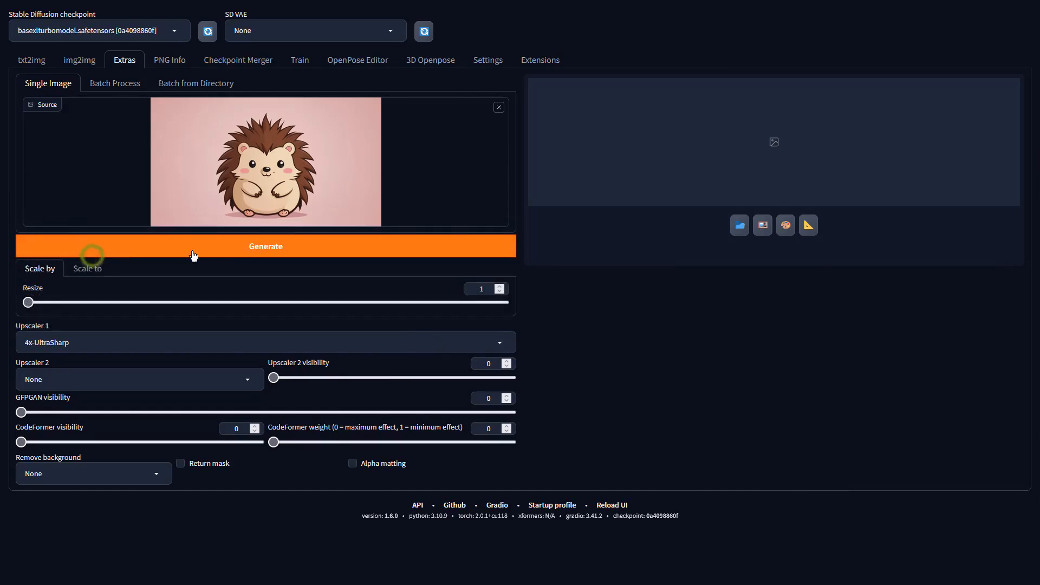
Process the hedgehog image with the chosen upscaler settings and open the result.
click(251, 253)
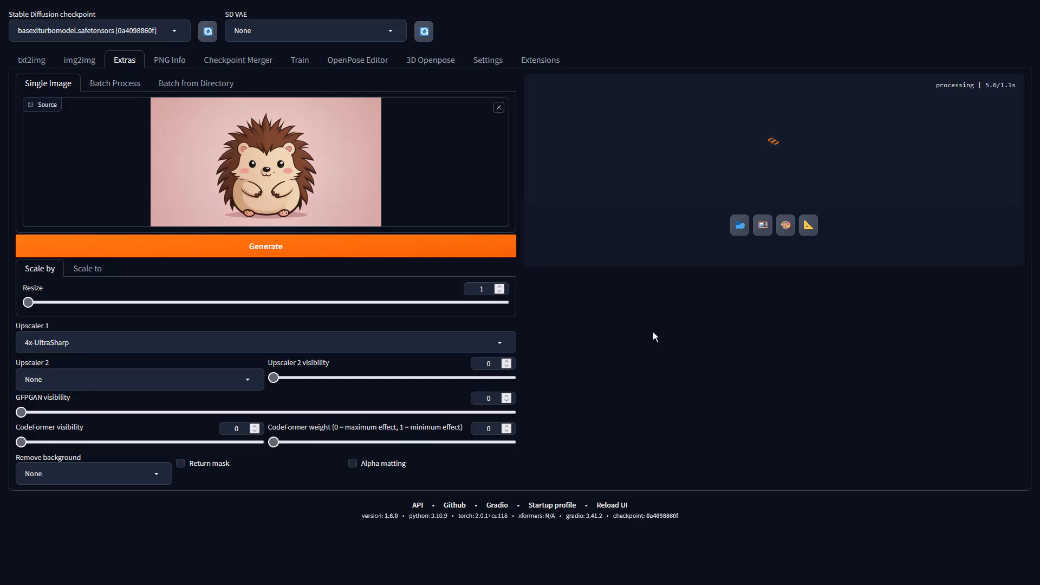
click(871, 259)
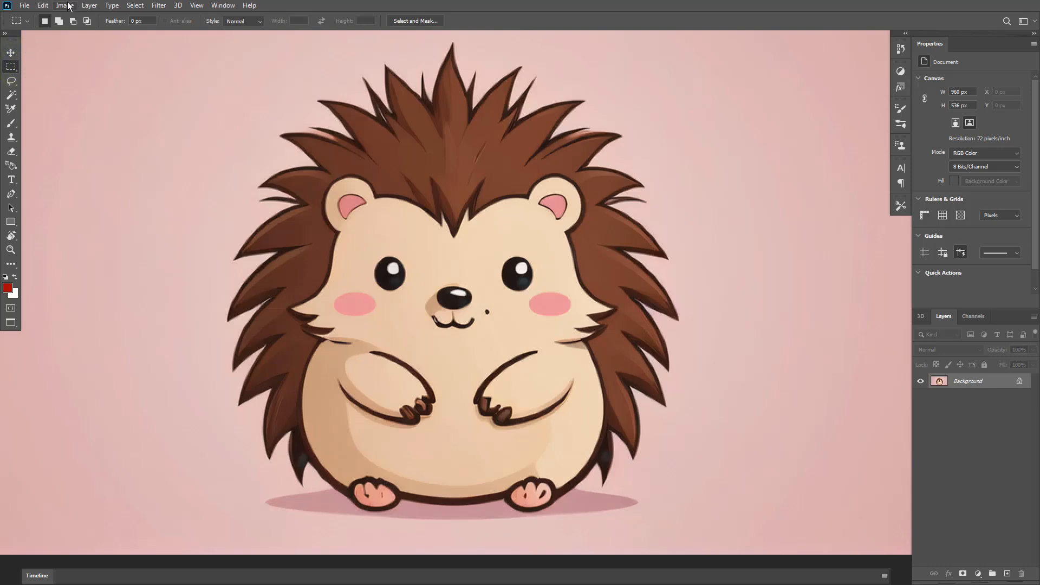
Apply a Vibrance adjustment to the hedgehog image with vibrance +63 and saturation +44.
click(65, 6)
mouse_move(108, 32)
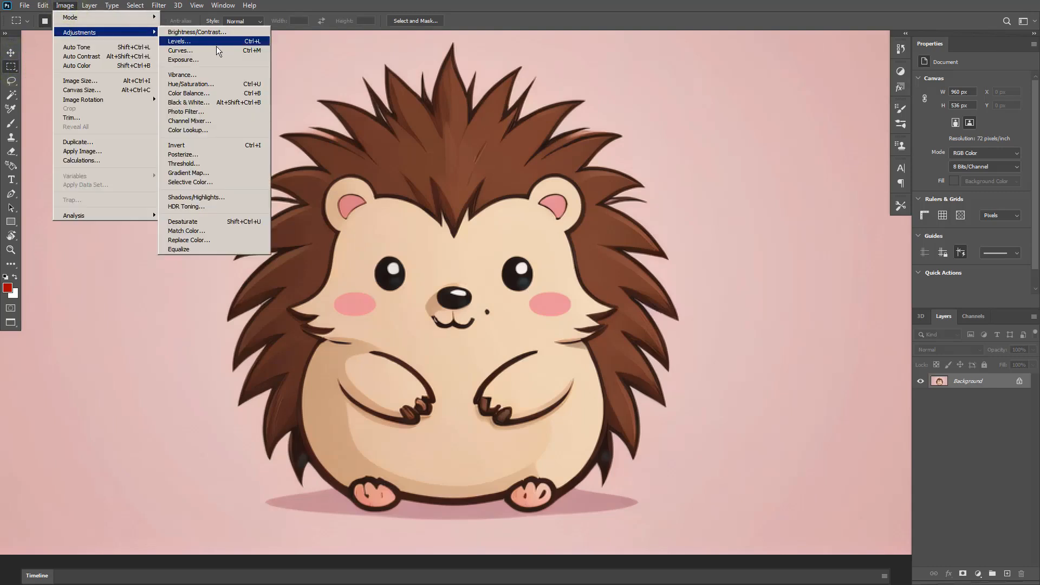
click(221, 77)
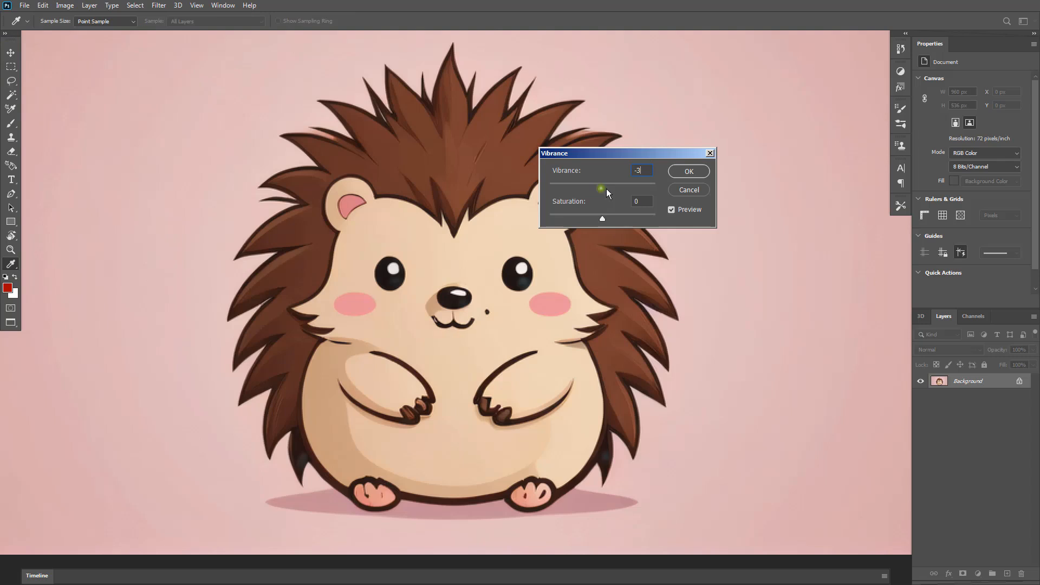
drag(601, 189, 626, 218)
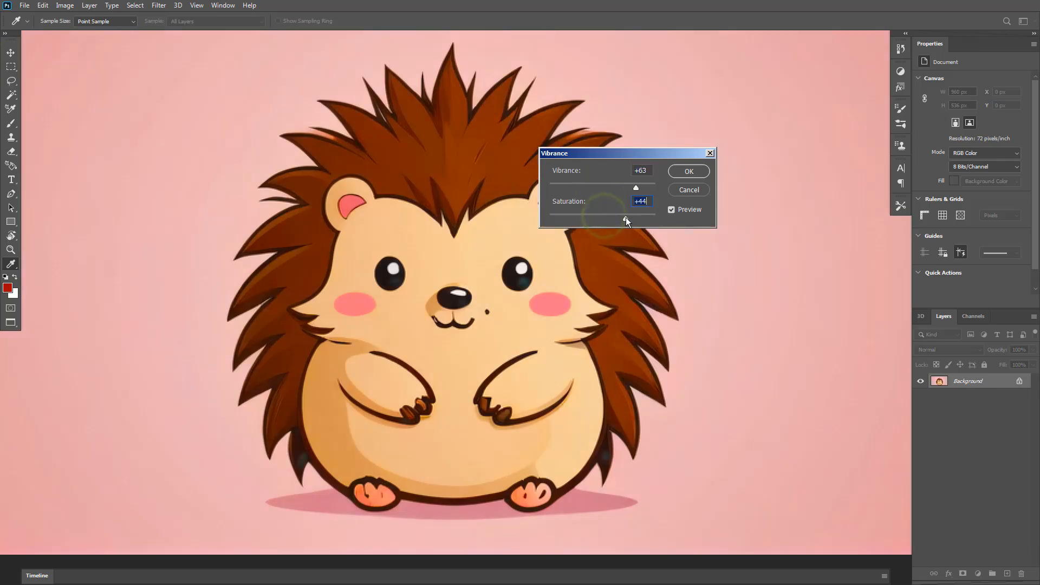
click(678, 174)
key(m)
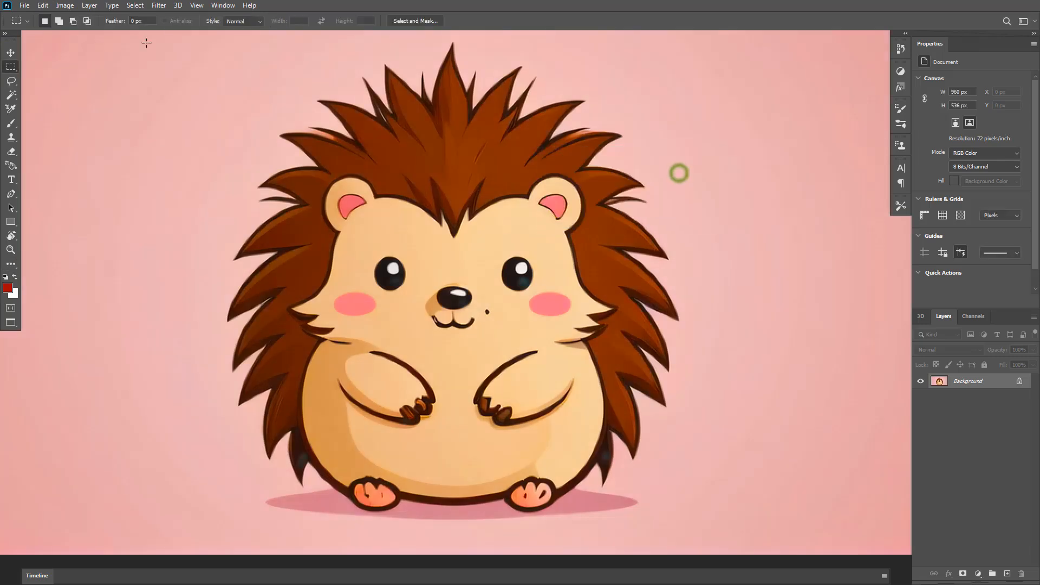
Try Auto Color on the hedgehog image, and undo it.
click(63, 5)
click(66, 65)
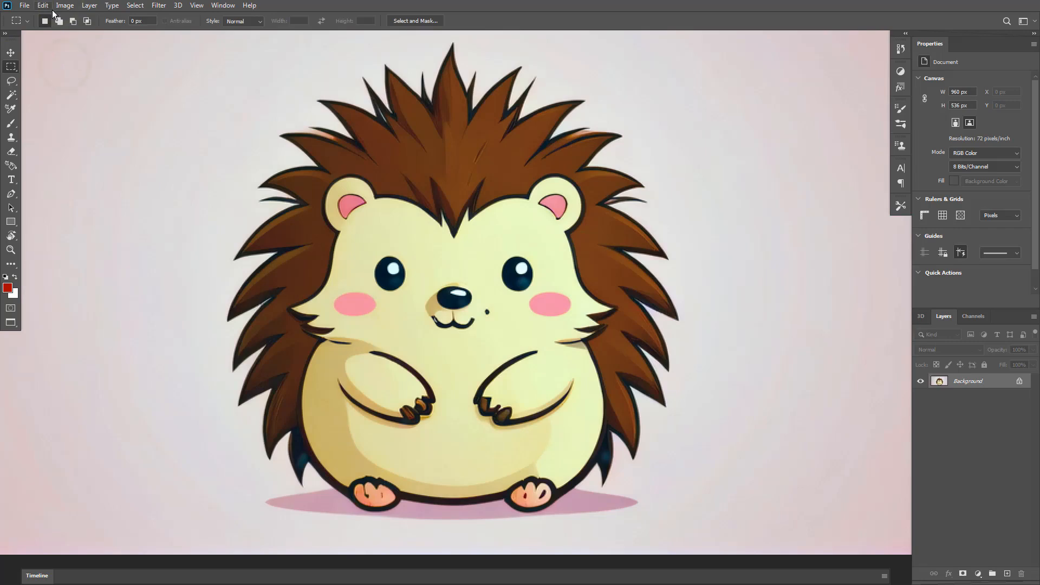
key(ctrl+z)
Apply Auto Contrast to the hedgehog image.
click(79, 5)
click(72, 56)
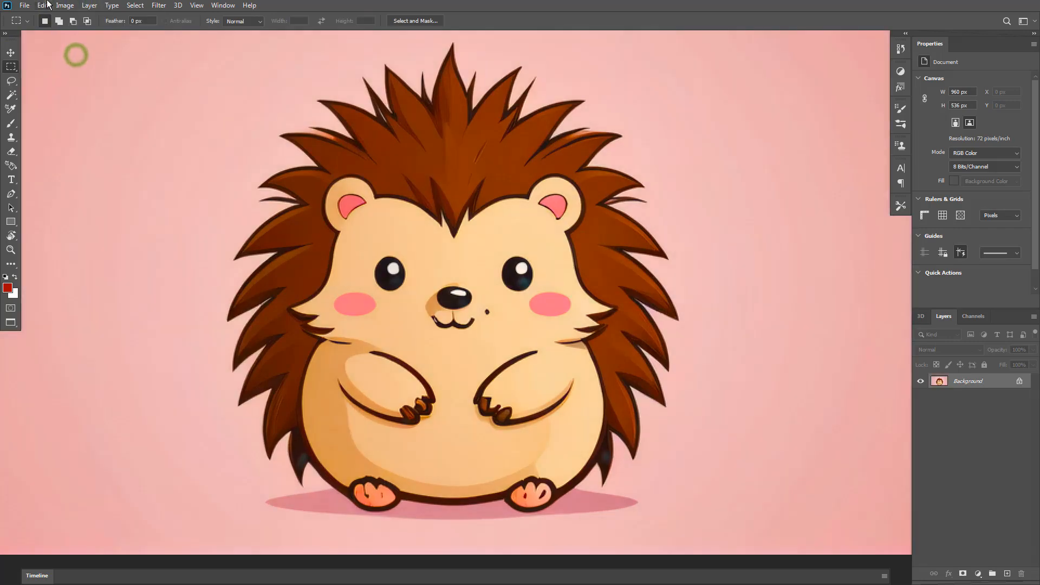
Try Auto Tone on the hedgehog image, and undo it.
click(42, 6)
mouse_move(63, 5)
click(70, 50)
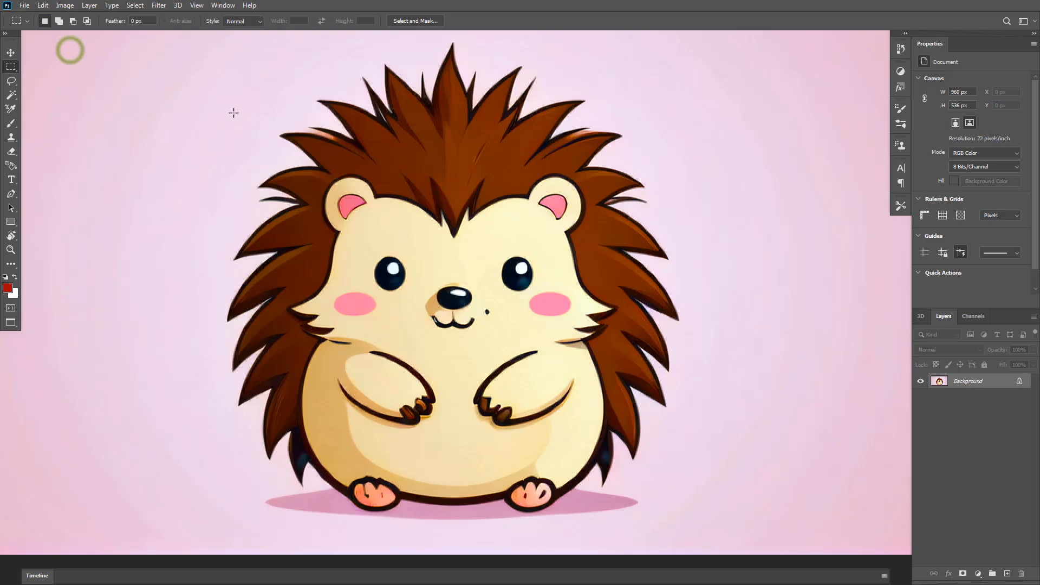
key(ctrl+z)
Unlock the Background so it becomes a regular editable layer.
scroll(471, 262, up, 5)
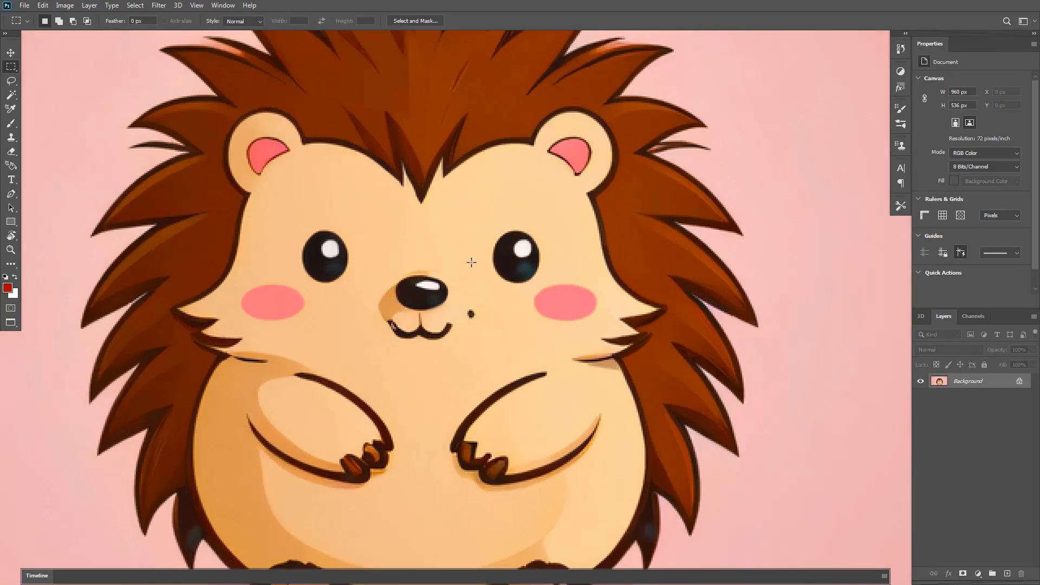
scroll(486, 302, left, 3)
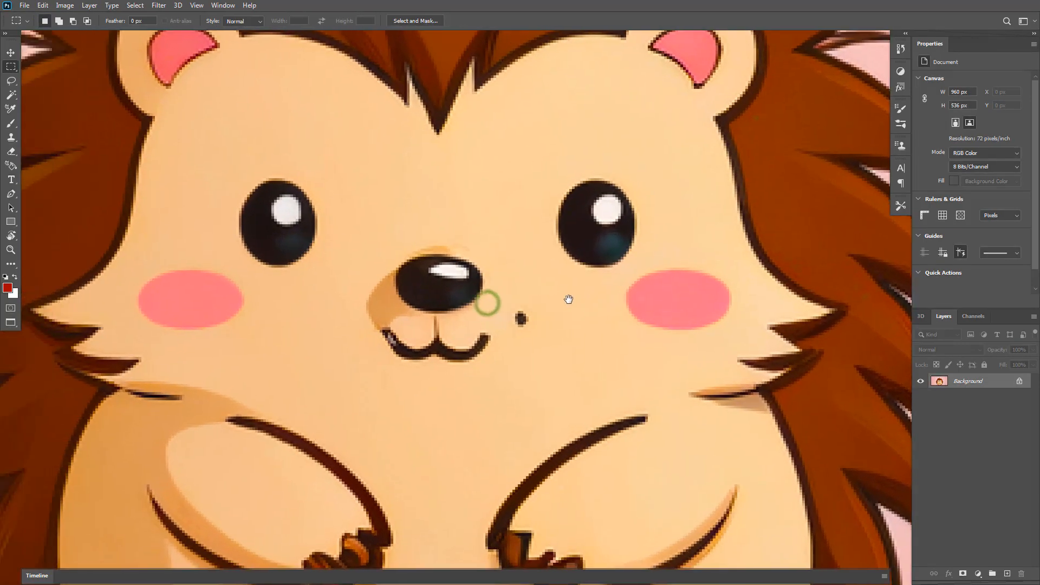
click(1020, 382)
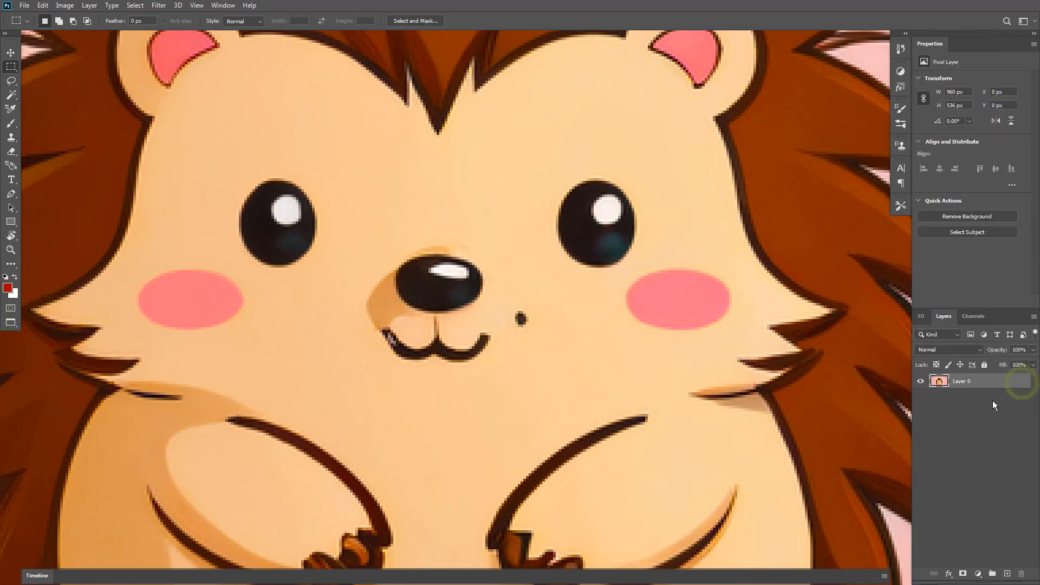
Remove the stray dark spot beside the hedgehog's mouth with the Clone Stamp, sampling the clean skin nearby.
click(10, 137)
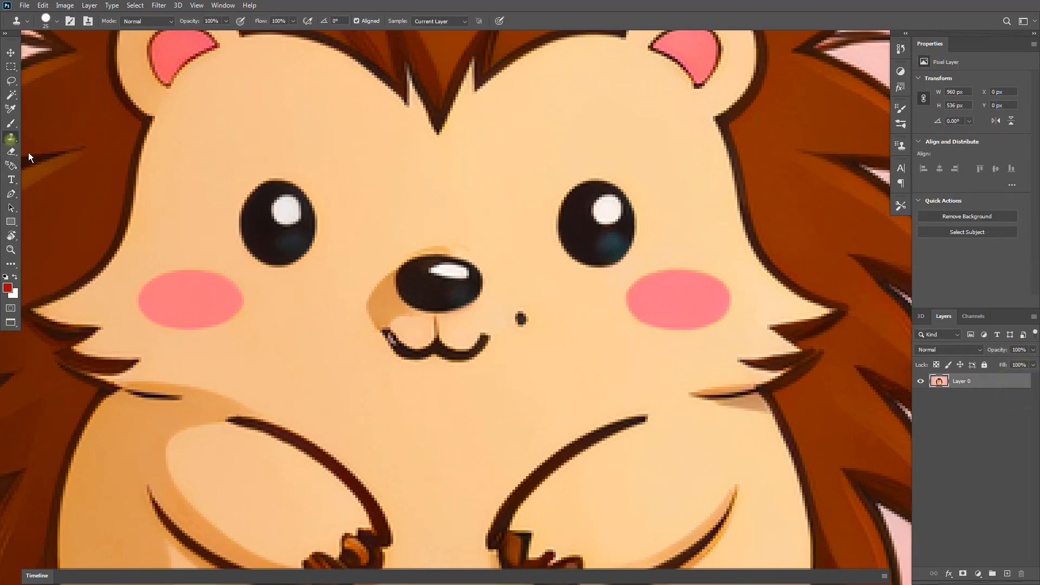
alt+click(565, 365)
click(538, 320)
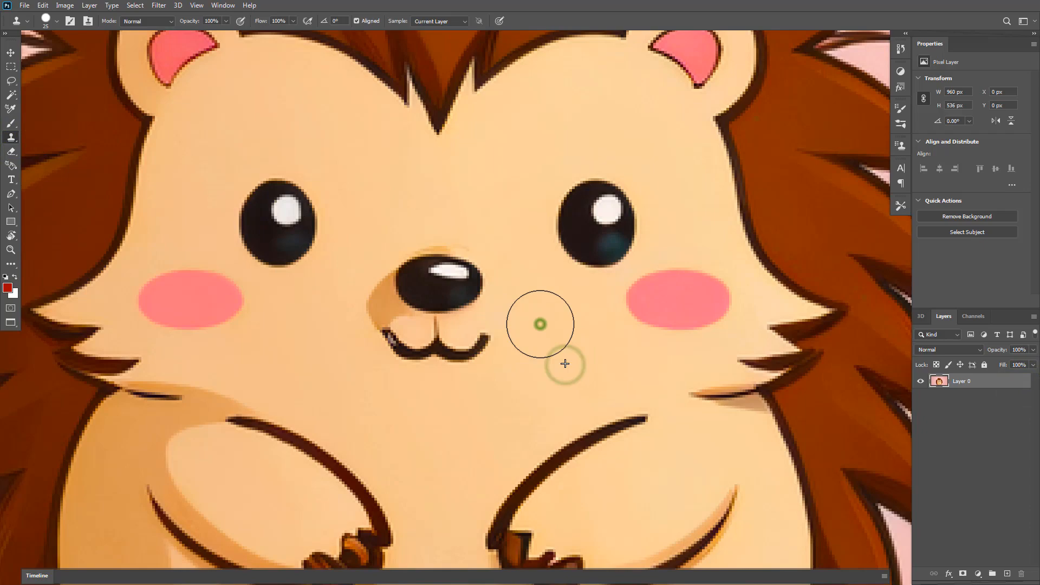
Fill the light gap at the left end of the mouth line with the Clone Stamp, using a 2 px brush and sampling the dark outline.
drag(393, 347, 358, 353)
key(ctrl+z)
key(ctrl+plus)
key(ctrl+plus)
key(ctrl+plus)
key(ctrl+plus)
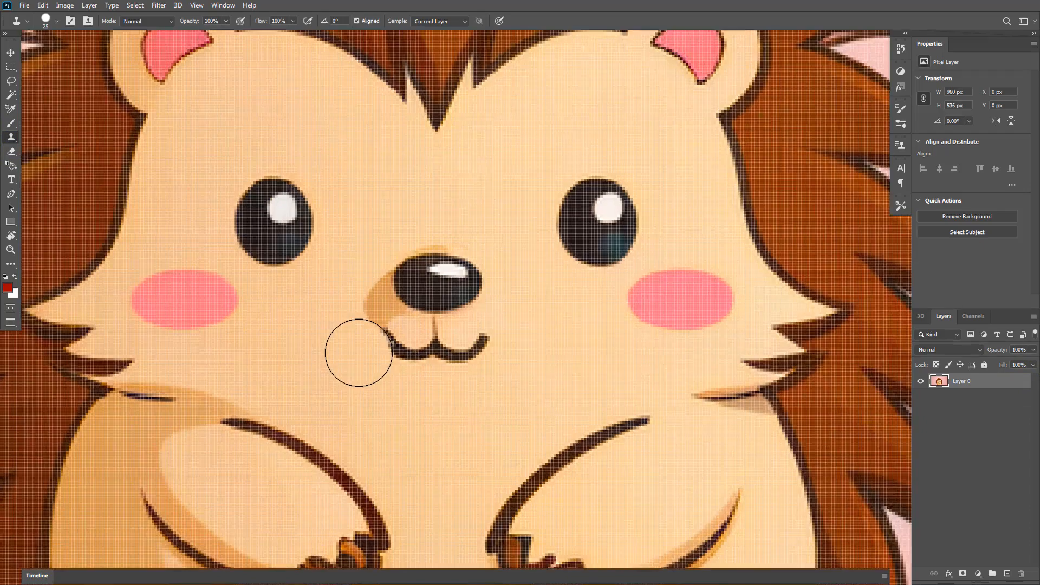
key(ctrl+plus)
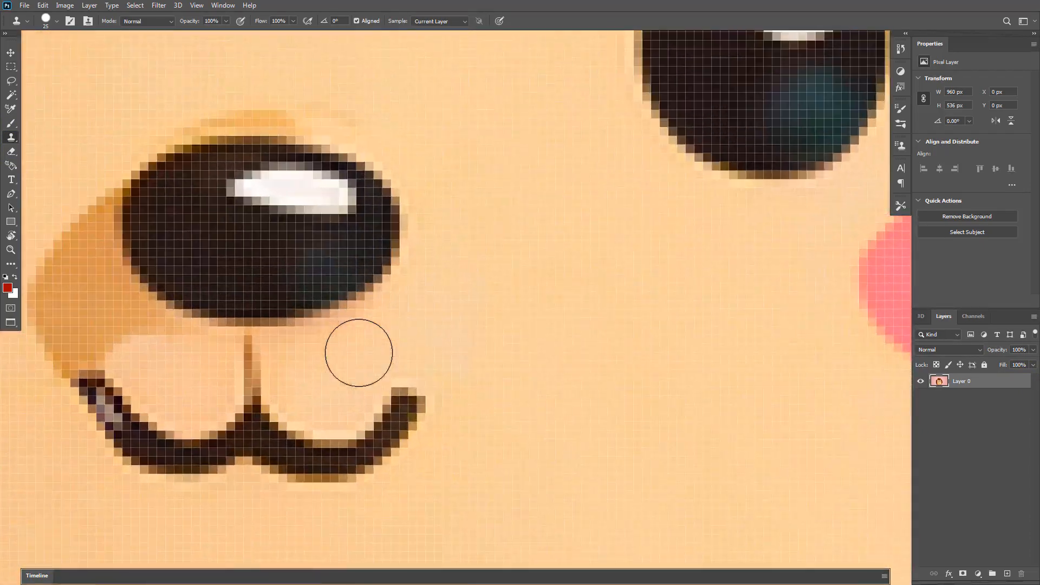
click(275, 392)
mouse_move(252, 392)
mouse_down()
mouse_move(591, 391)
mouse_move(599, 355)
mouse_move(580, 352)
mouse_up()
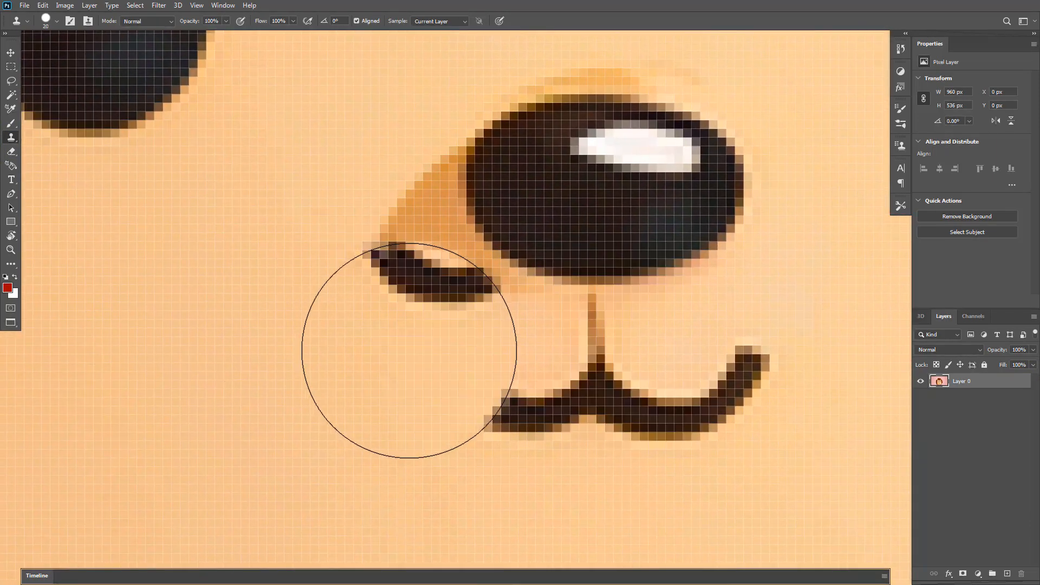
key([)
key([)
key([)
key([)
key([)
key([)
key([)
key([)
key([)
key([)
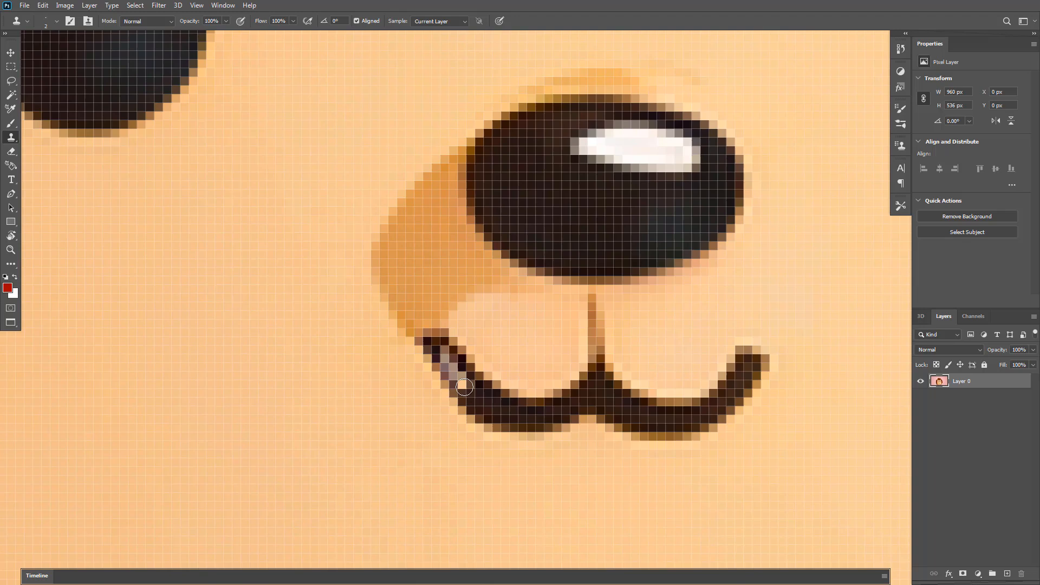
key(bracketleft)
mouse_move(479, 399)
mouse_down()
mouse_move(445, 359)
mouse_move(458, 375)
mouse_up()
alt+click(482, 401)
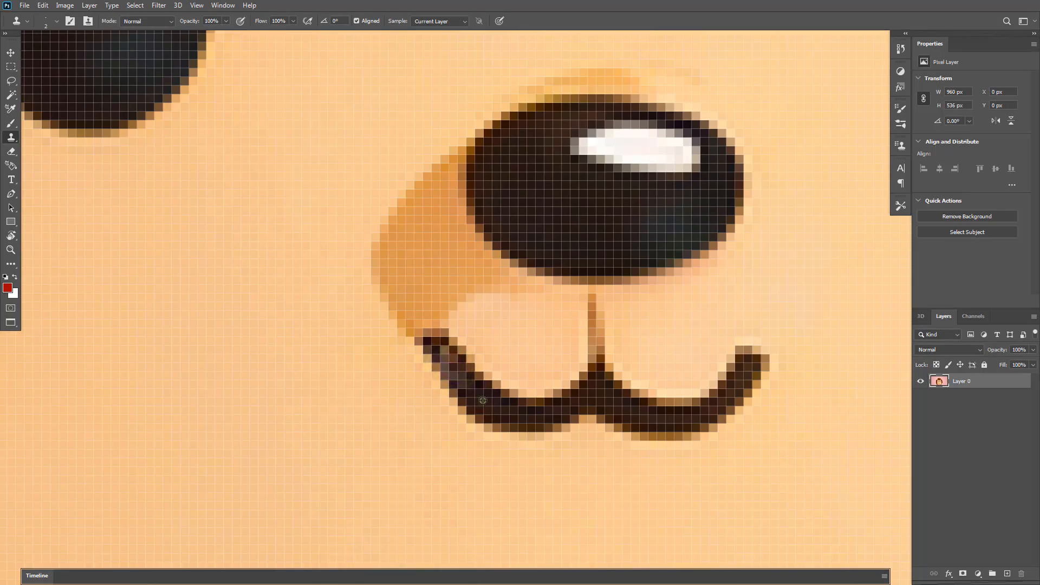
click(448, 358)
drag(429, 348, 448, 364)
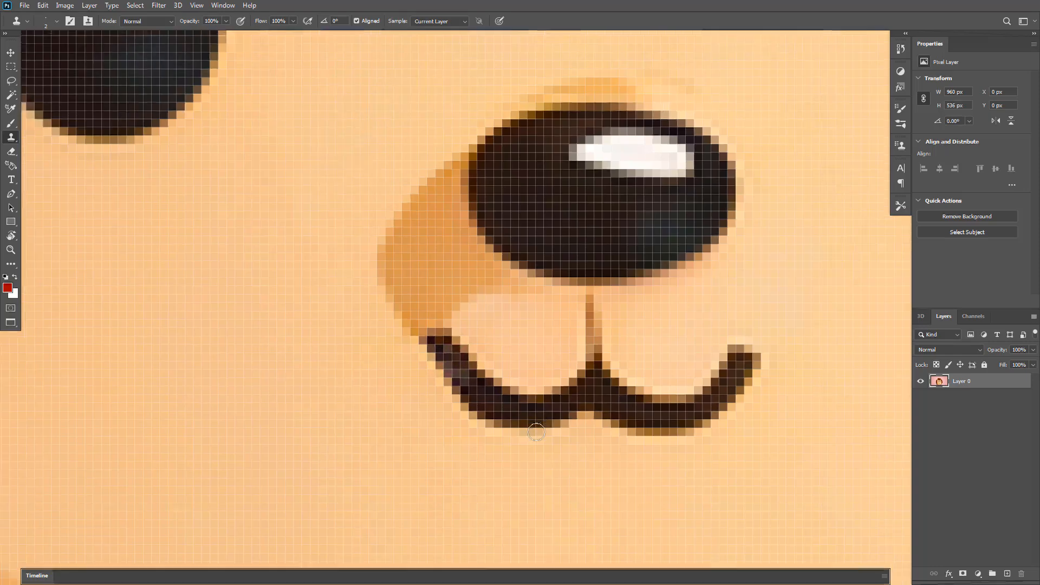
Compare the whole edited hedgehog with the originally opened image through the history states, ending on the latest Clone Stamp state.
key(ctrl+minus)
key(ctrl+minus)
key(ctrl+minus)
key(ctrl+minus)
key(ctrl+minus)
key(ctrl+minus)
key(ctrl+minus)
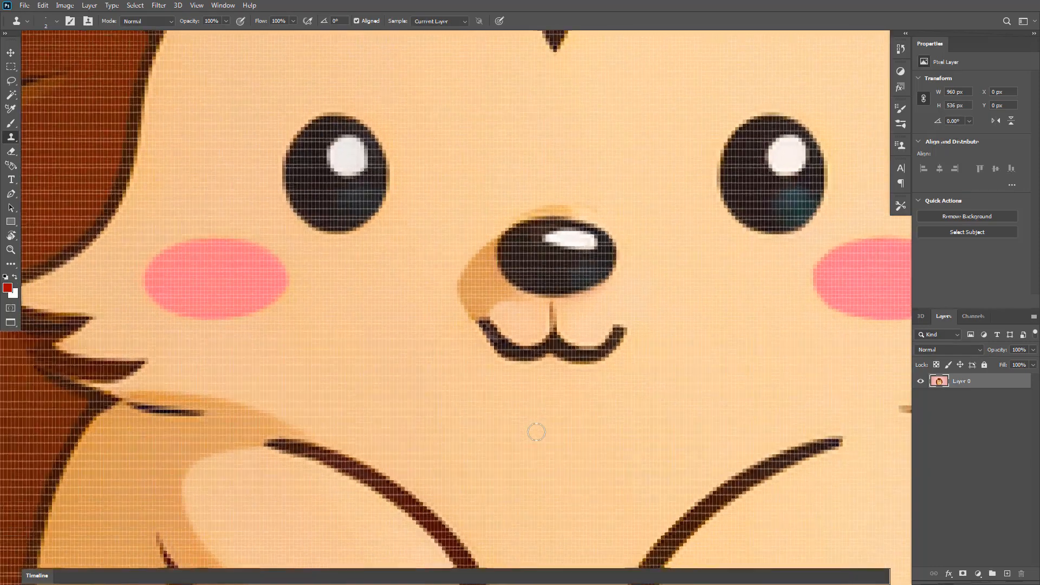
key(ctrl+minus)
key(ctrl+minus)
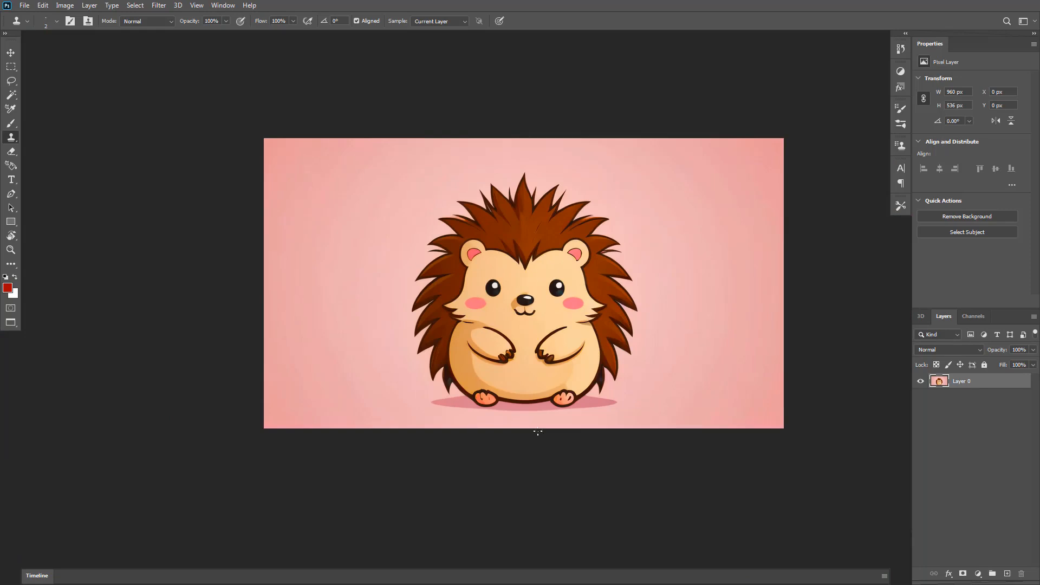
click(902, 47)
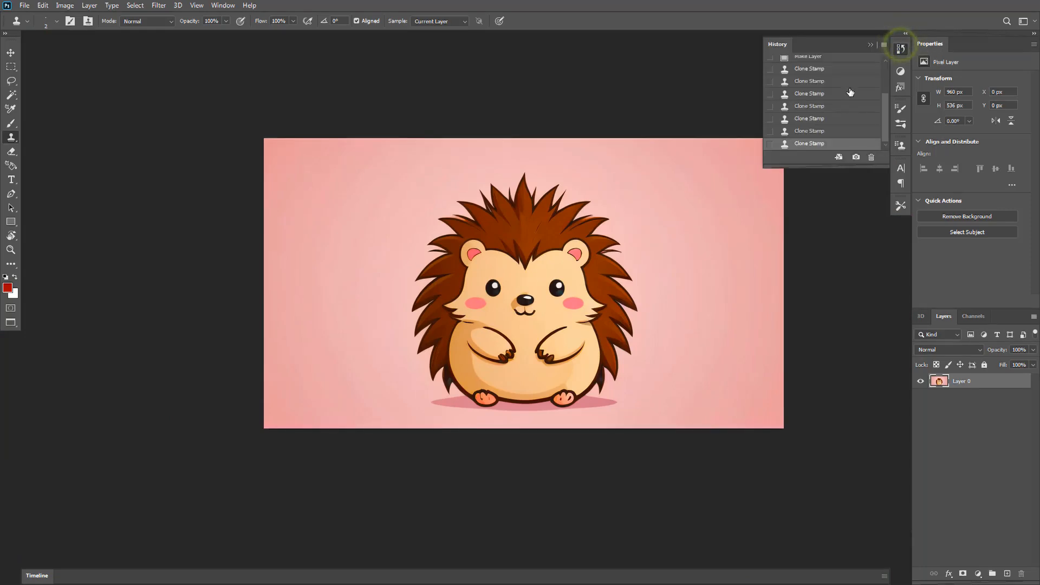
click(826, 66)
scroll(822, 121, down, 3)
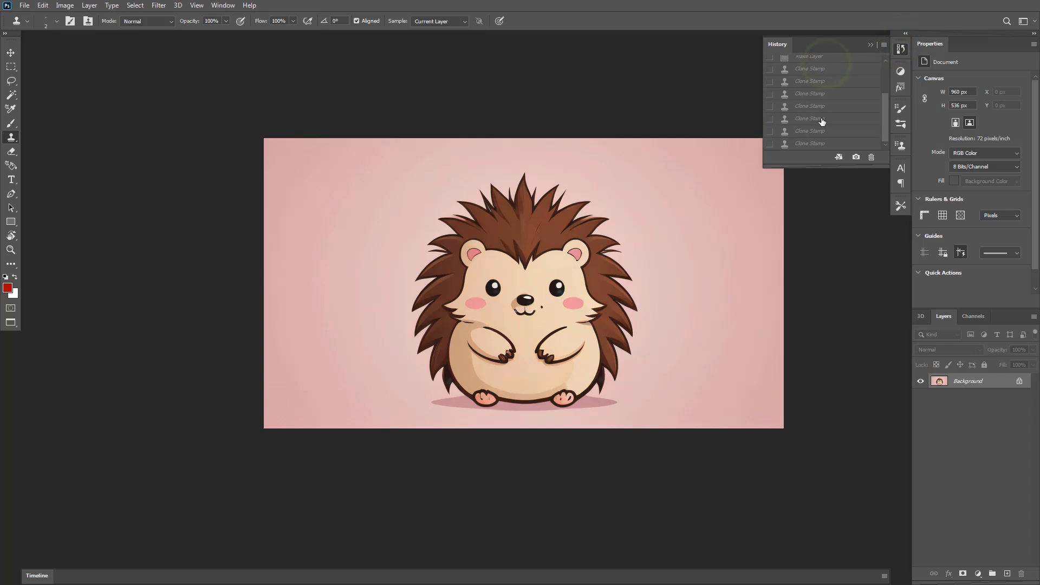
click(820, 144)
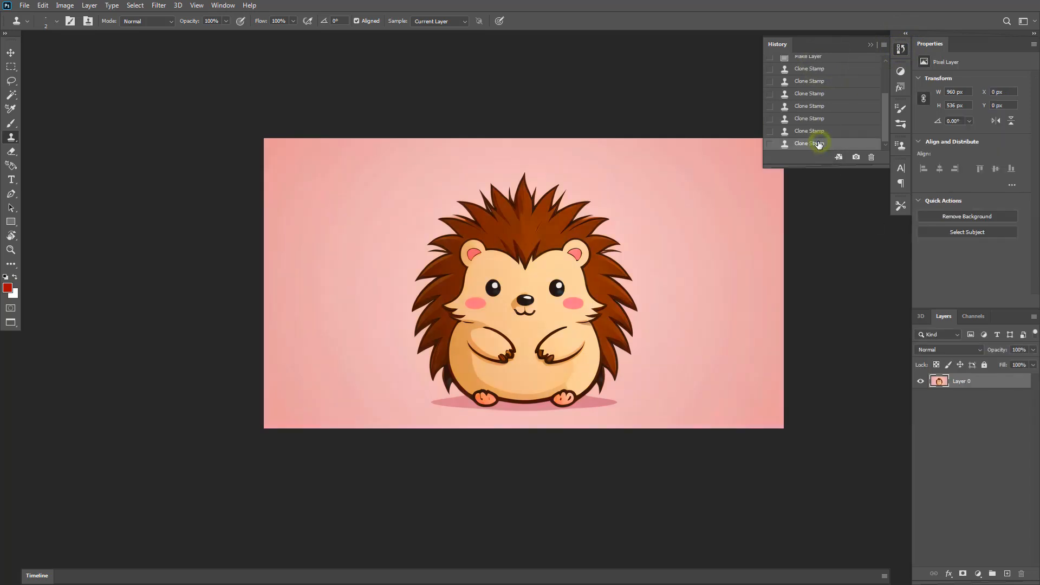
scroll(819, 144, up, 2)
click(808, 66)
scroll(808, 82, down, 3)
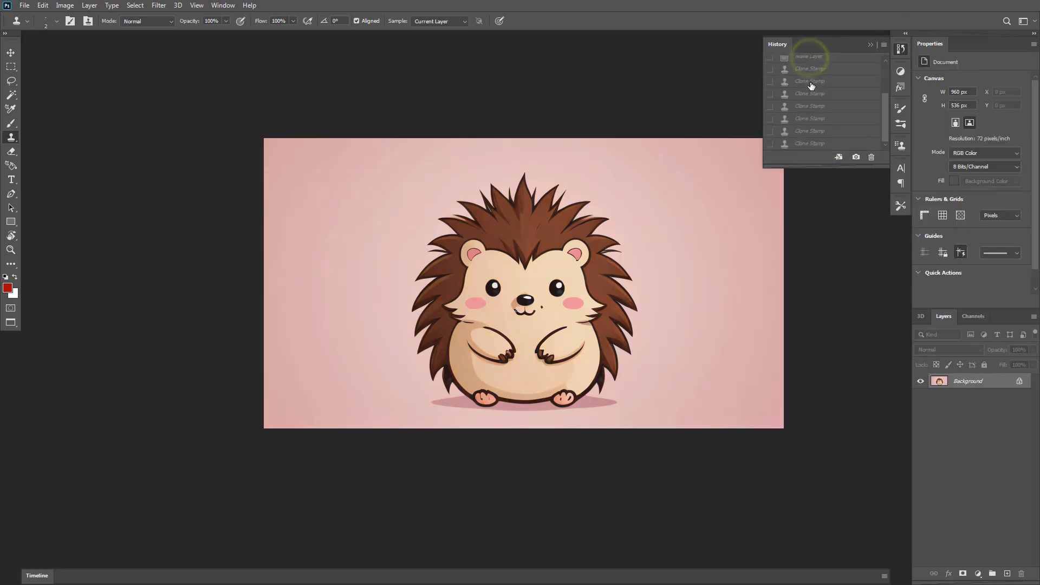
click(800, 143)
scroll(802, 119, up, 3)
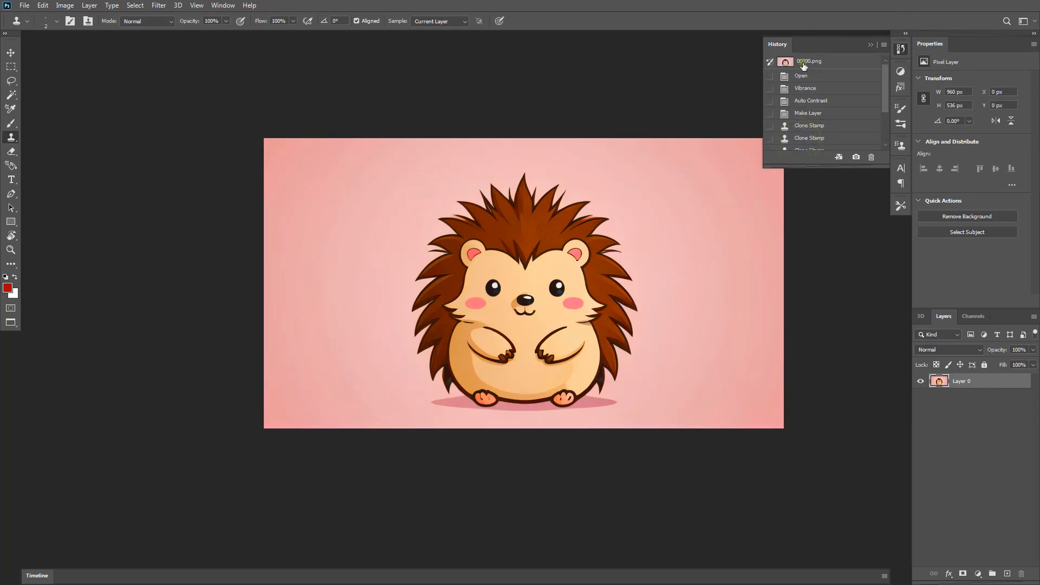
click(804, 64)
scroll(805, 97, down, 3)
click(812, 143)
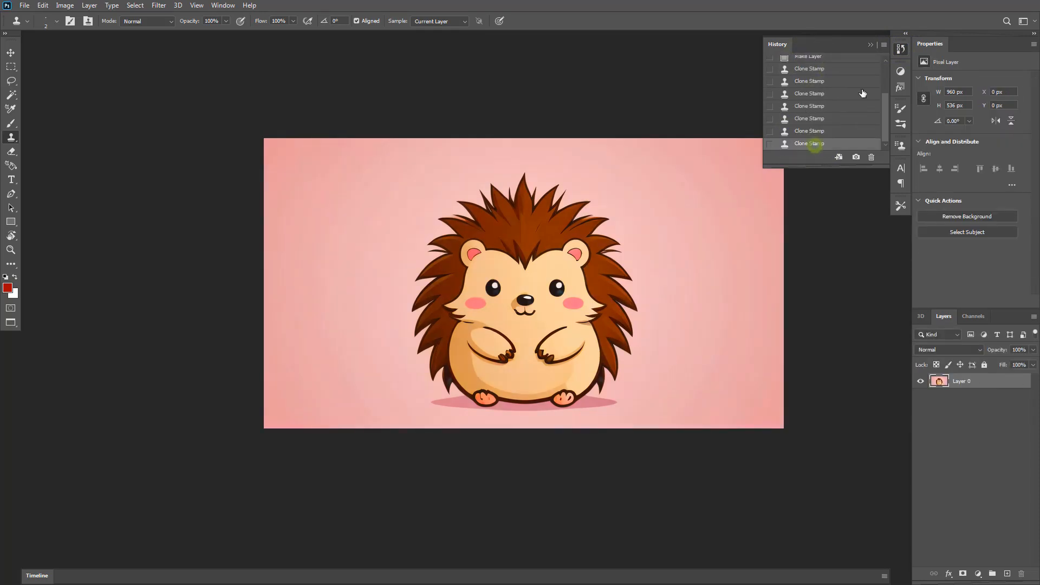
click(871, 45)
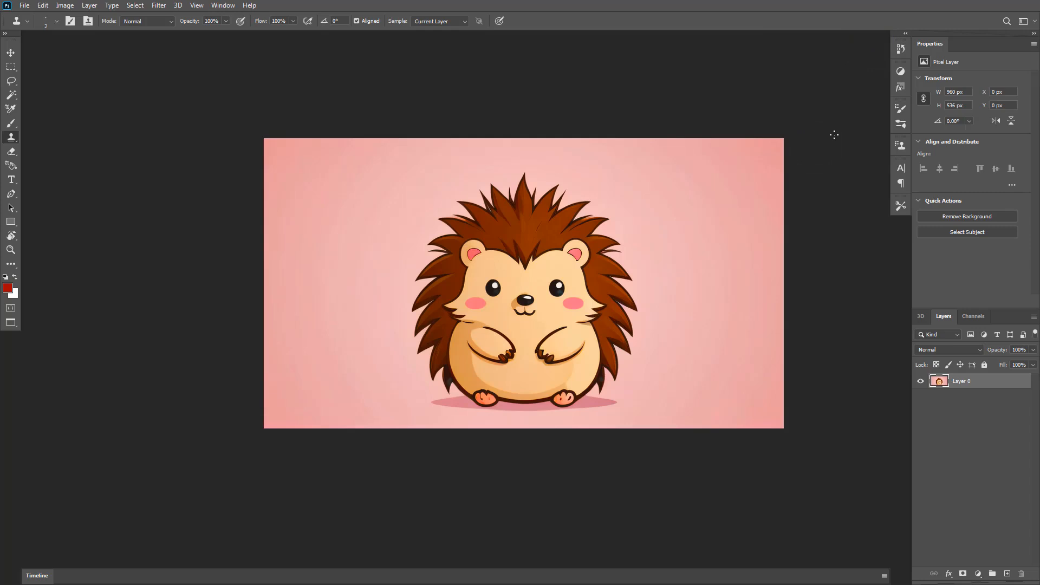